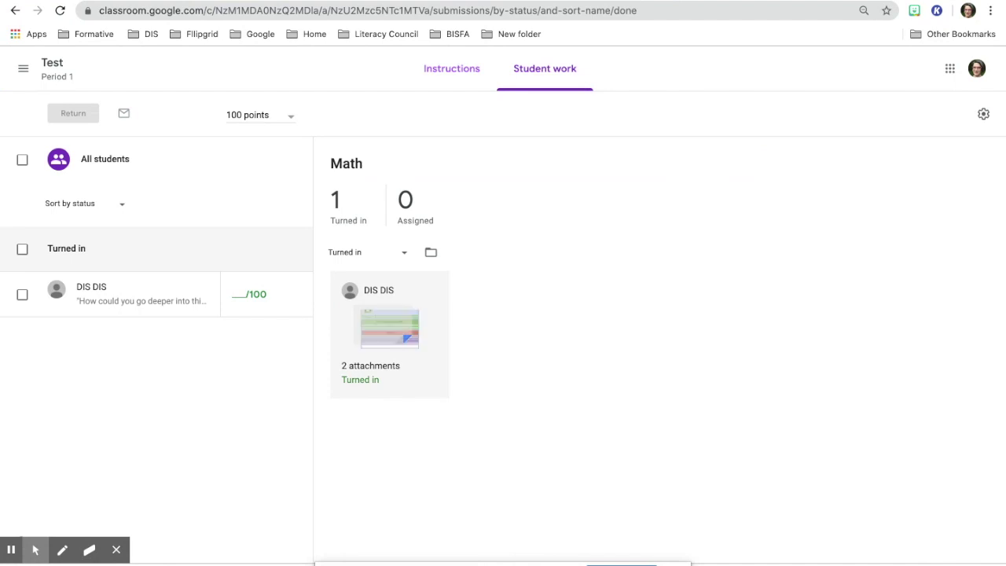
Step: Open the student's turned-in Math submission and change the assignment's total points to 5
{"action": "left_click", "coordinate": [365, 316]}
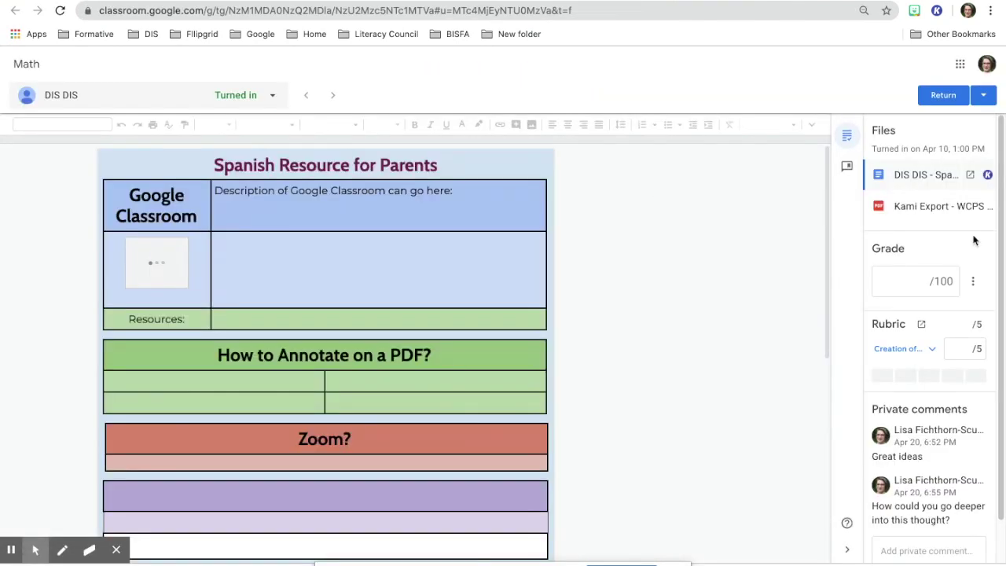
{"action": "left_click", "coordinate": [923, 279]}
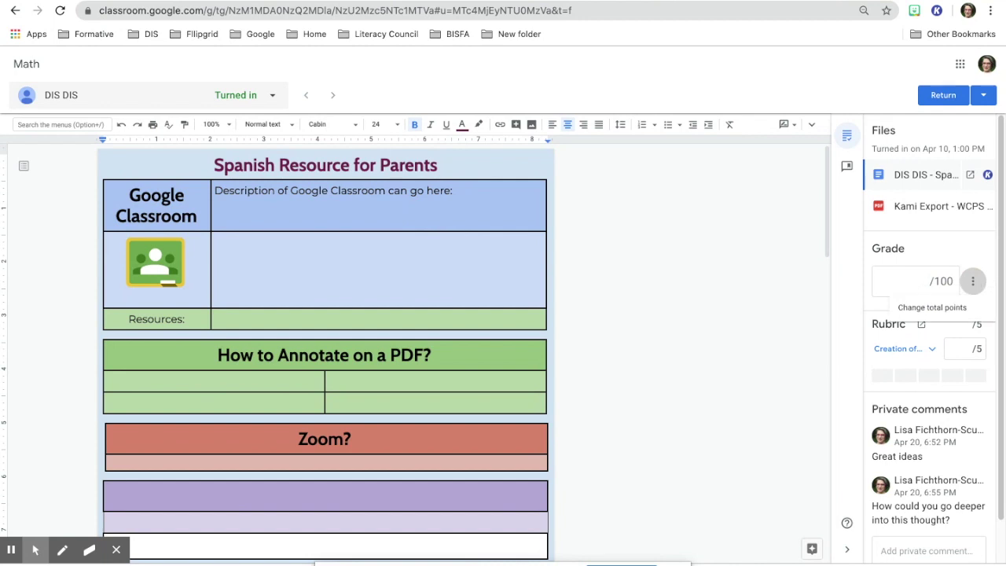
{"action": "left_click", "coordinate": [934, 308]}
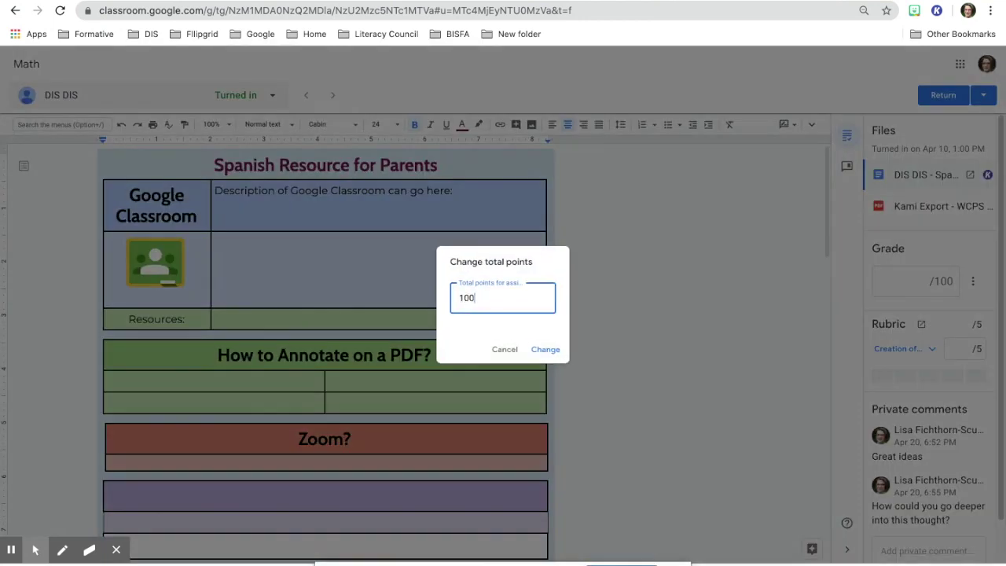
{"action": "key", "text": "BackSpace"}
{"action": "key", "text": "BackSpace"}
{"action": "key", "text": "BackSpace"}
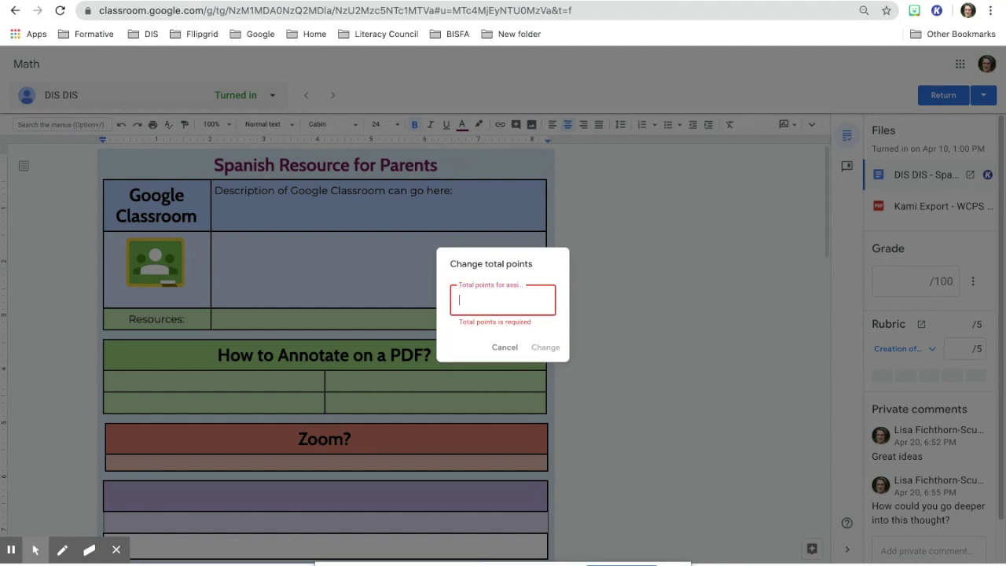
{"action": "type", "text": "5"}
{"action": "key", "text": "Return"}
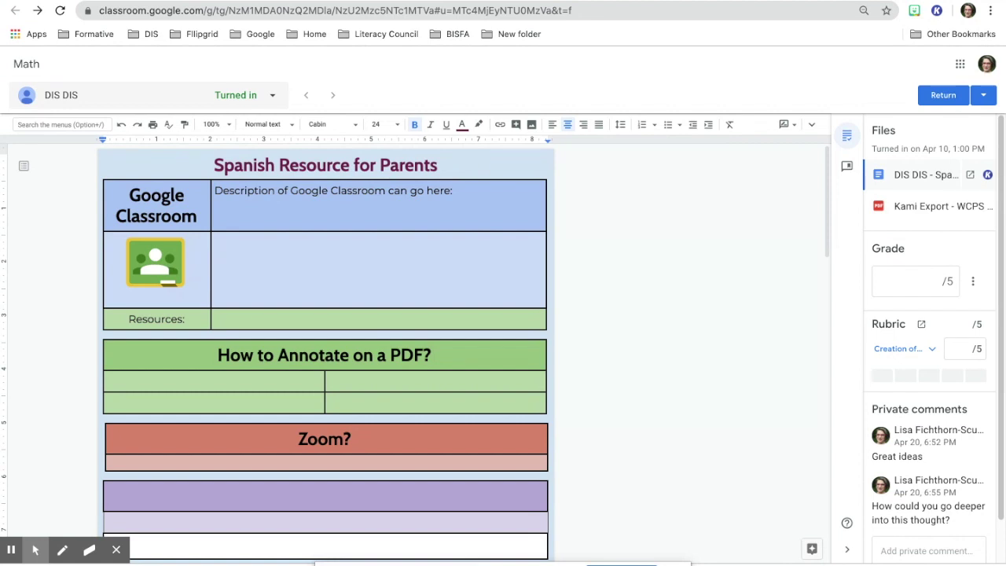
Step: Switch the student's document to Editing mode and attach the comment "Please check this statement." to the words "go here:"
{"action": "left_click", "coordinate": [788, 128]}
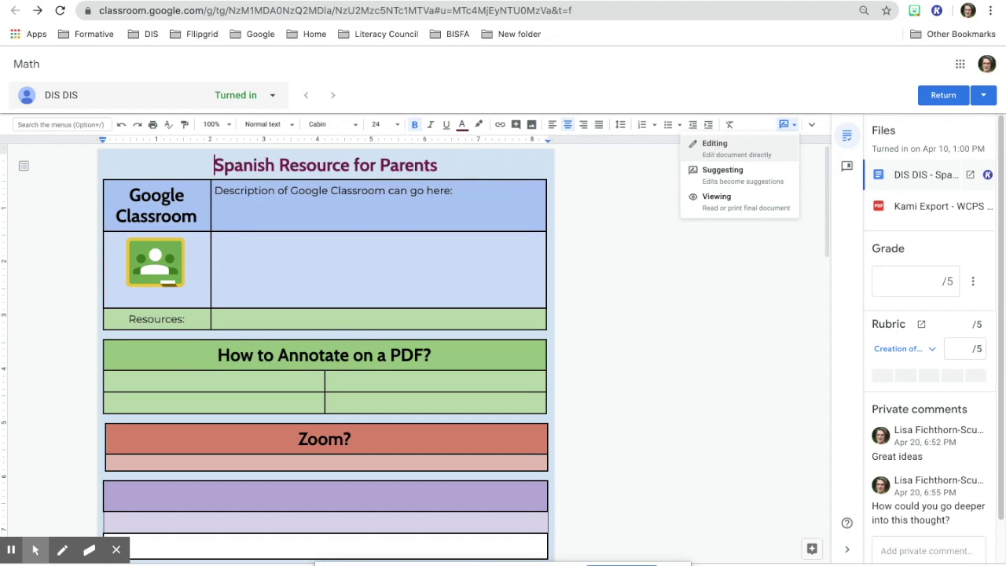
{"action": "left_click", "coordinate": [717, 148]}
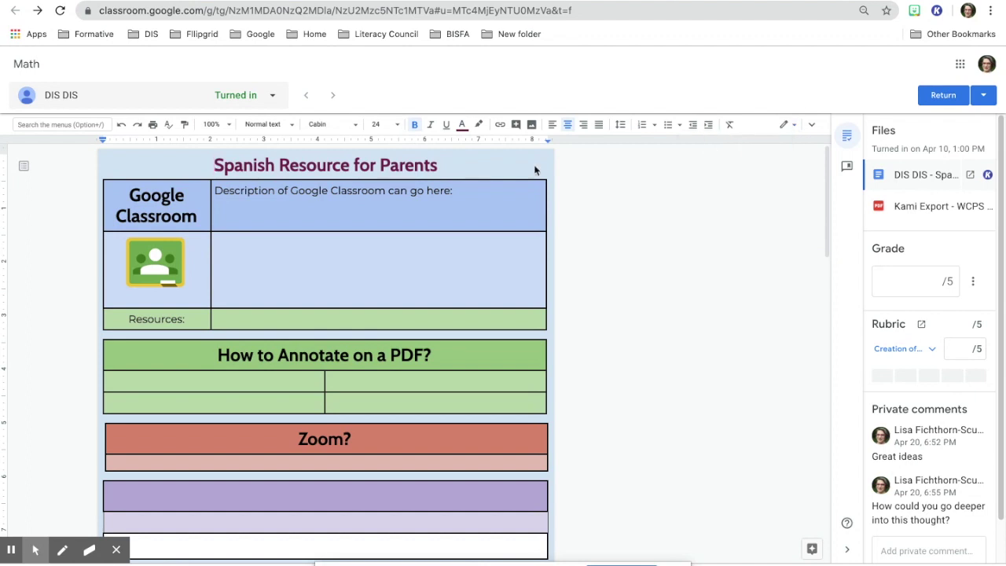
{"action": "left_click_drag", "start_coordinate": [408, 192], "coordinate": [551, 194]}
{"action": "left_click", "coordinate": [553, 194]}
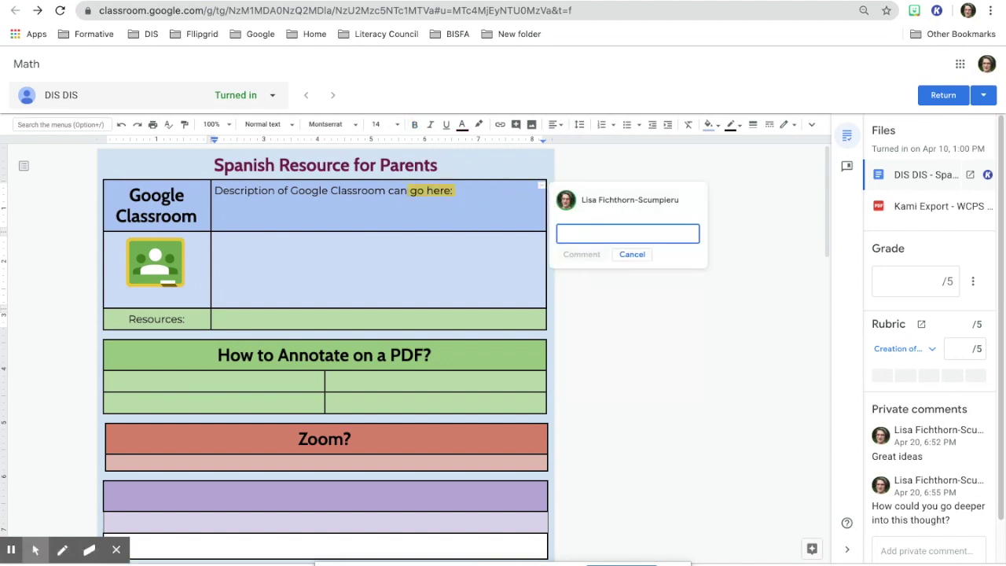
{"action": "type", "text": "Please check this statement."}
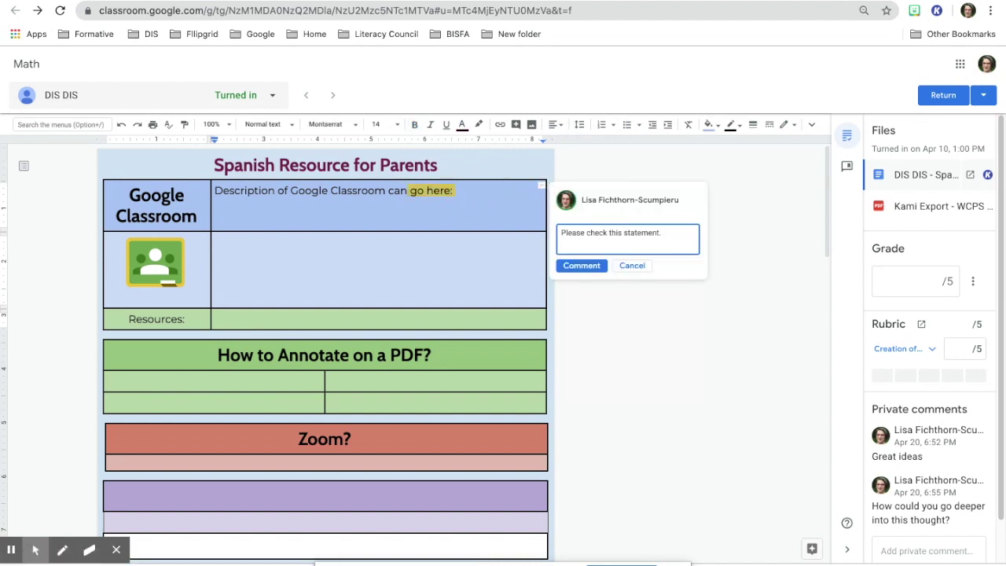
{"action": "left_click", "coordinate": [561, 268]}
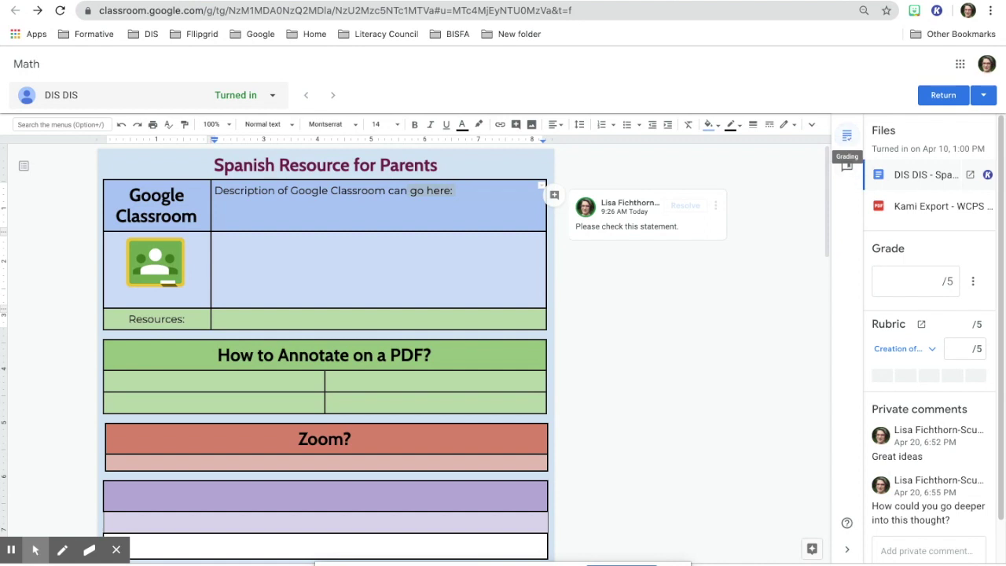
Step: Copy "Add more detail." from the comment bank and post it as a private comment to the student
{"action": "left_click", "coordinate": [846, 135]}
{"action": "left_click", "coordinate": [846, 166]}
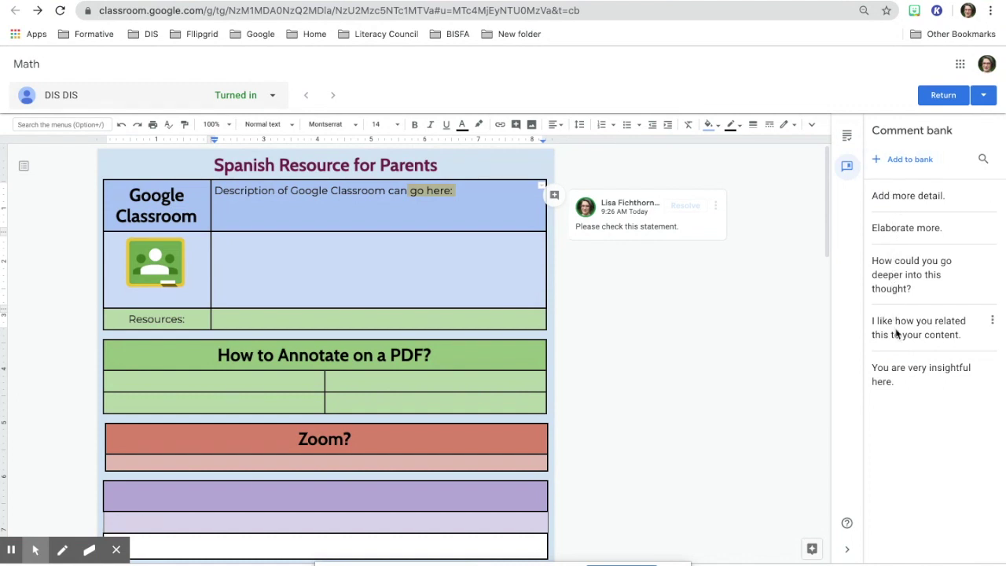
{"action": "left_click", "coordinate": [993, 197]}
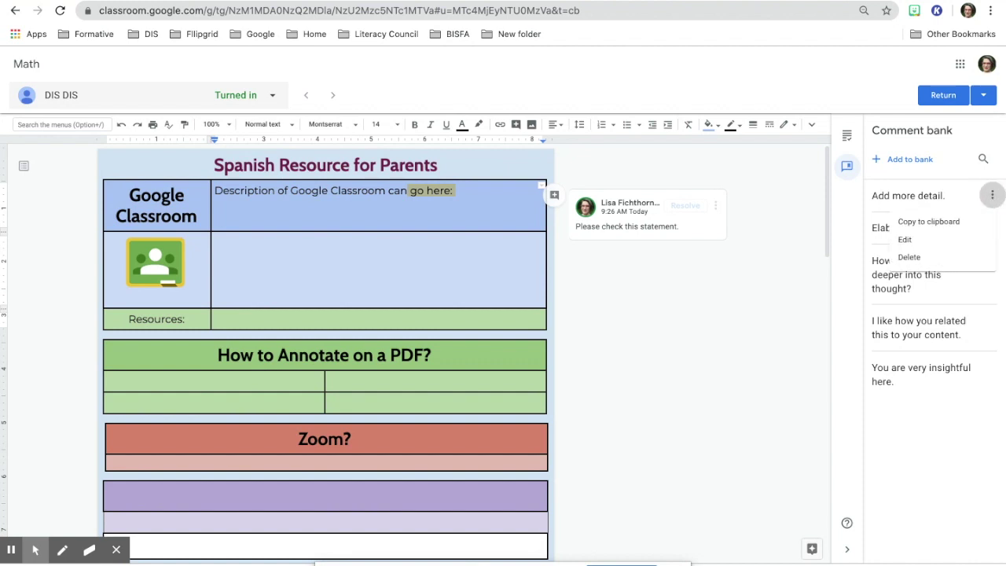
{"action": "left_click", "coordinate": [945, 223]}
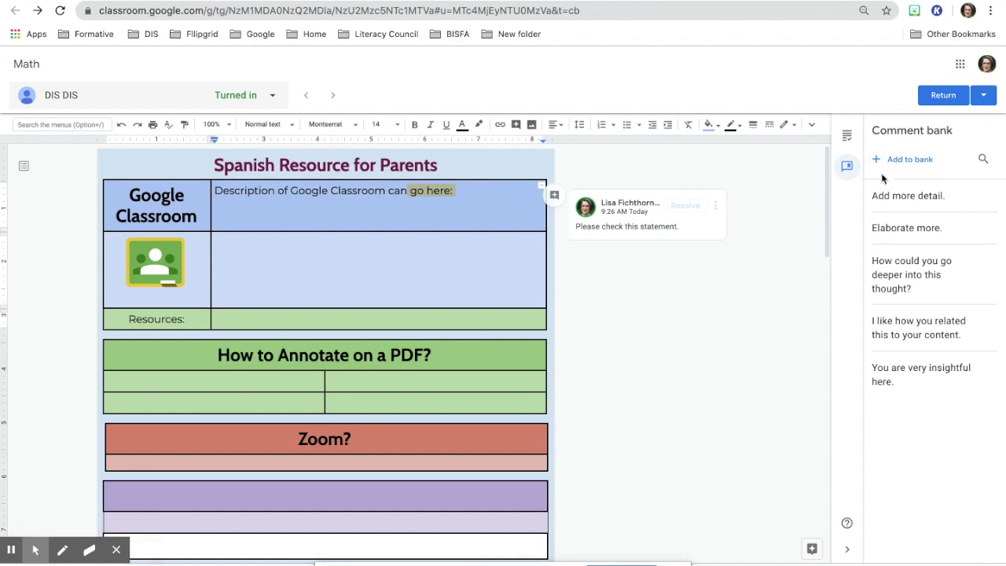
{"action": "left_click", "coordinate": [847, 136]}
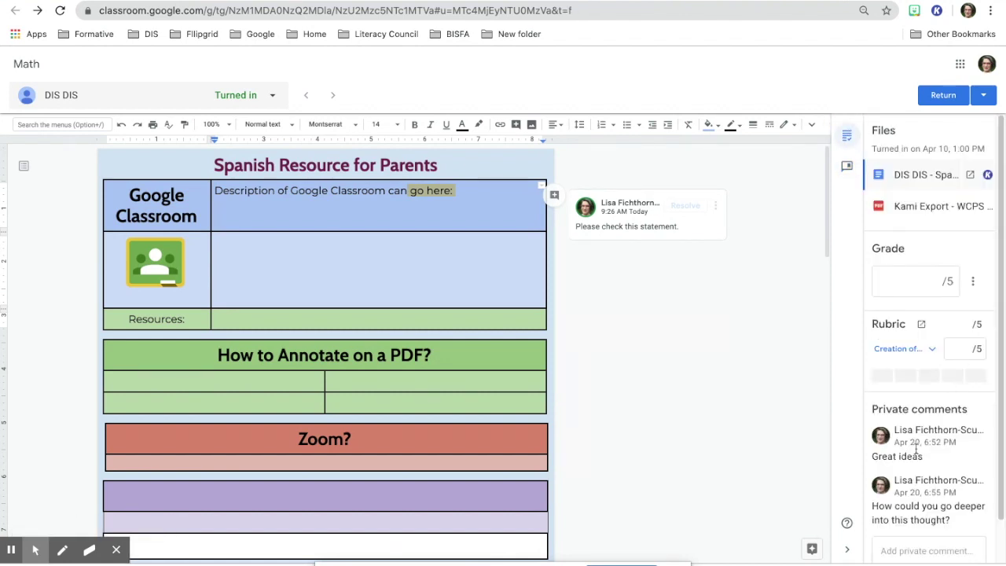
{"action": "scroll", "coordinate": [911, 471], "scroll_direction": "down", "scroll_amount": 1}
{"action": "left_click", "coordinate": [897, 507]}
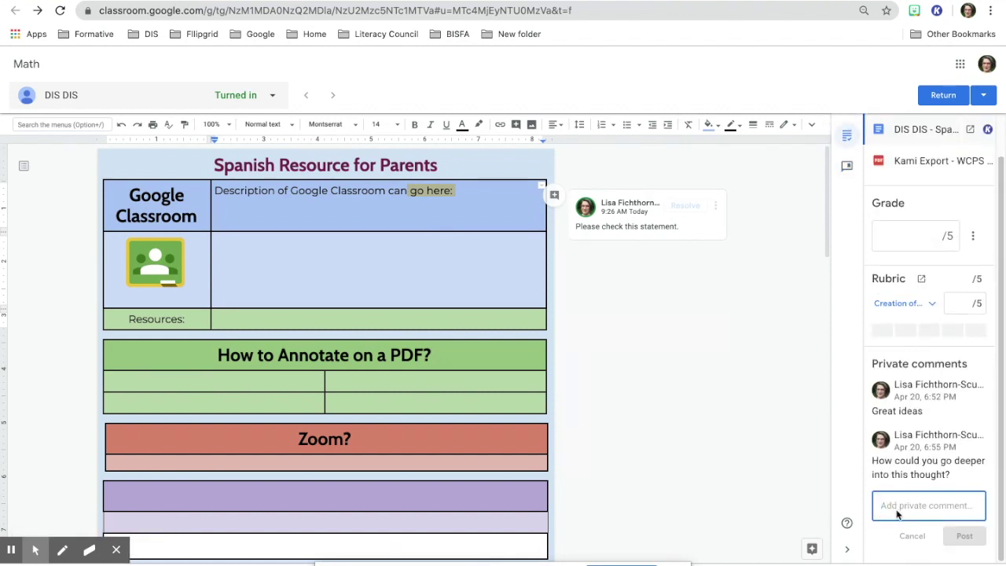
{"action": "right_click", "coordinate": [897, 512]}
{"action": "left_click", "coordinate": [792, 478]}
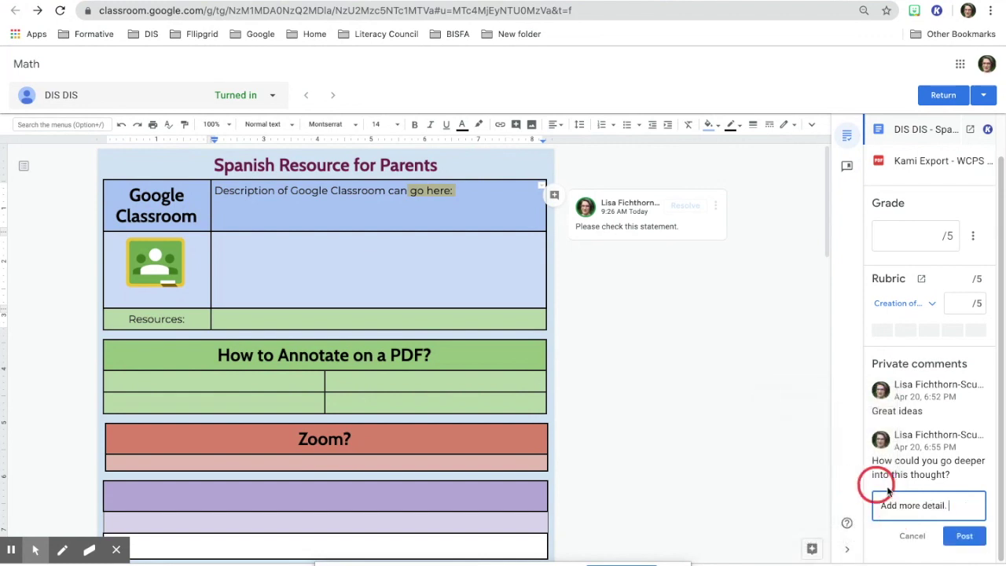
{"action": "left_click", "coordinate": [966, 536]}
Step: Add the comment "Great job with details." to the comment bank
{"action": "left_click", "coordinate": [846, 166]}
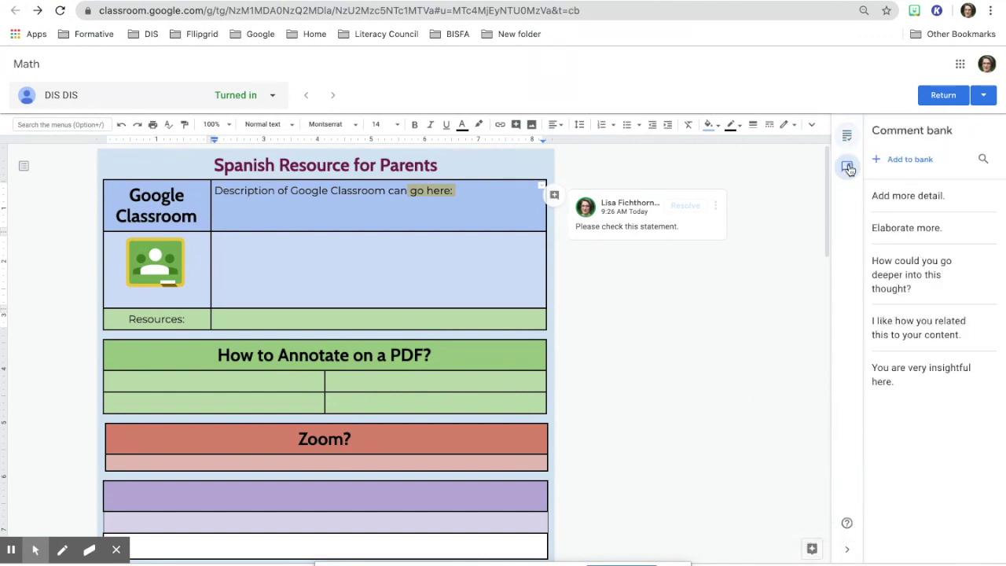
{"action": "left_click", "coordinate": [895, 159]}
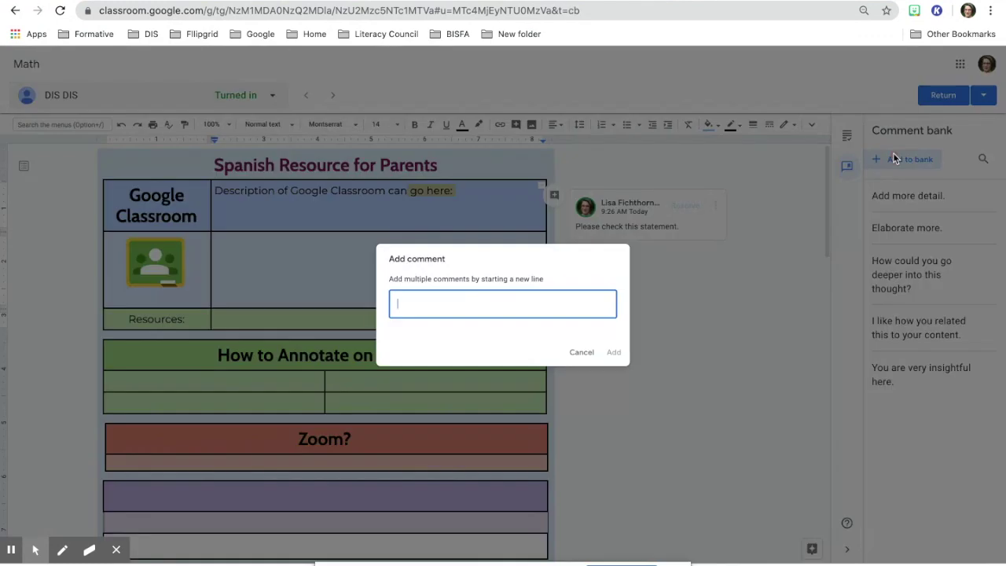
{"action": "key", "text": "super+v"}
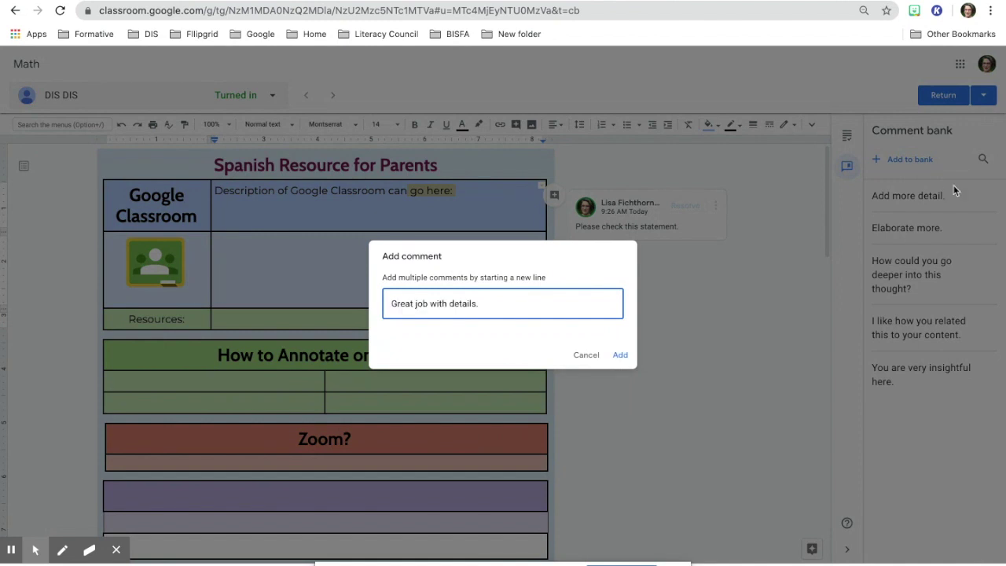
{"action": "left_click", "coordinate": [623, 356]}
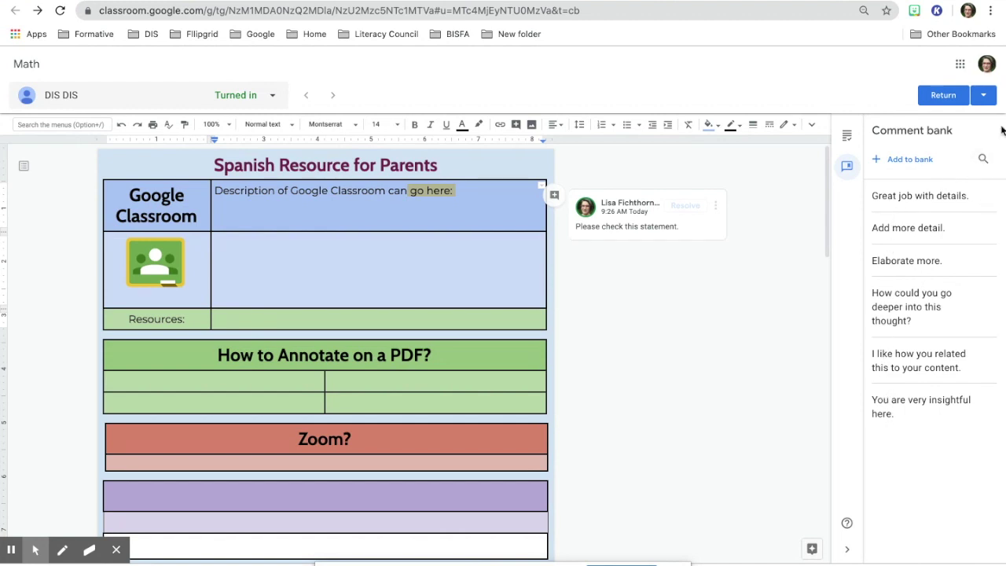
Step: Search the comment bank for "gre" and close the search
{"action": "left_click", "coordinate": [982, 159]}
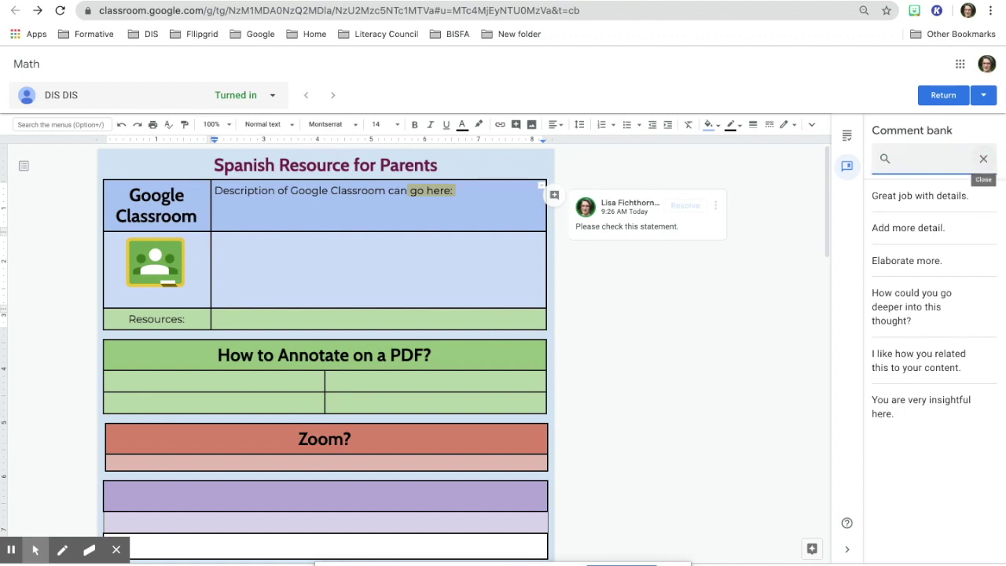
{"action": "type", "text": "gre"}
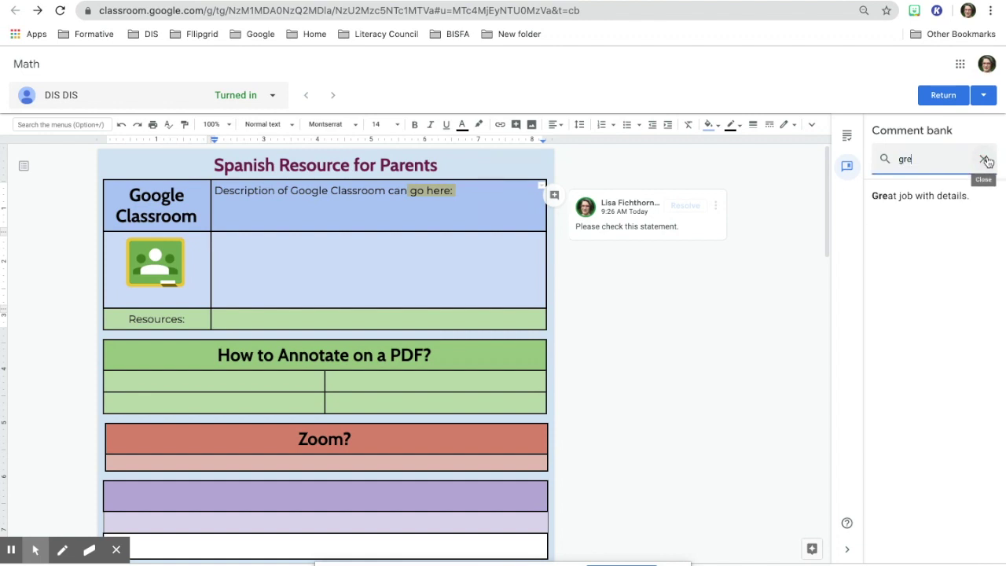
{"action": "left_click", "coordinate": [985, 161]}
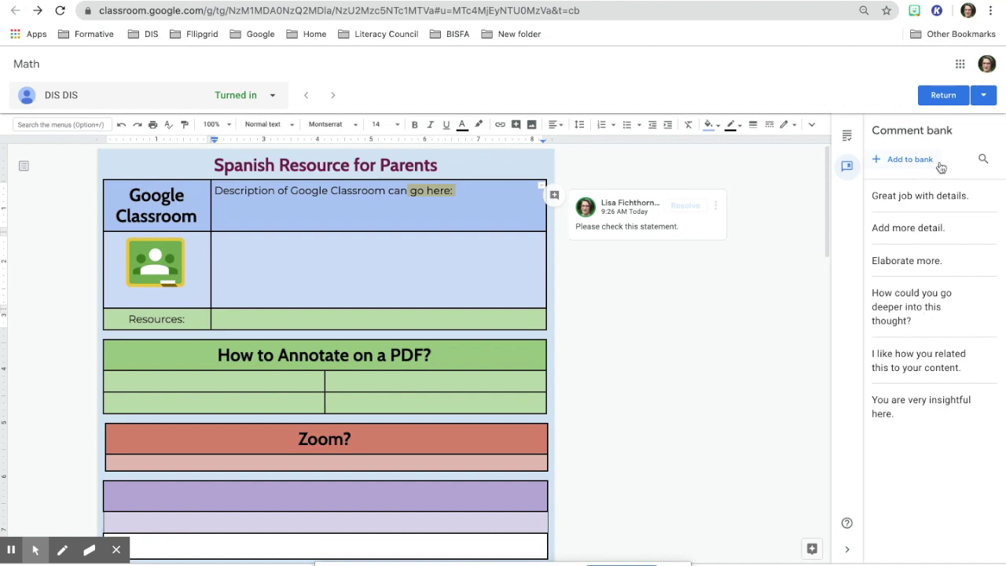
Step: Examine the rubric's Creation of Chart criterion and its point levels in the grading view, trying a score of 1 and clearing it
{"action": "left_click", "coordinate": [846, 135]}
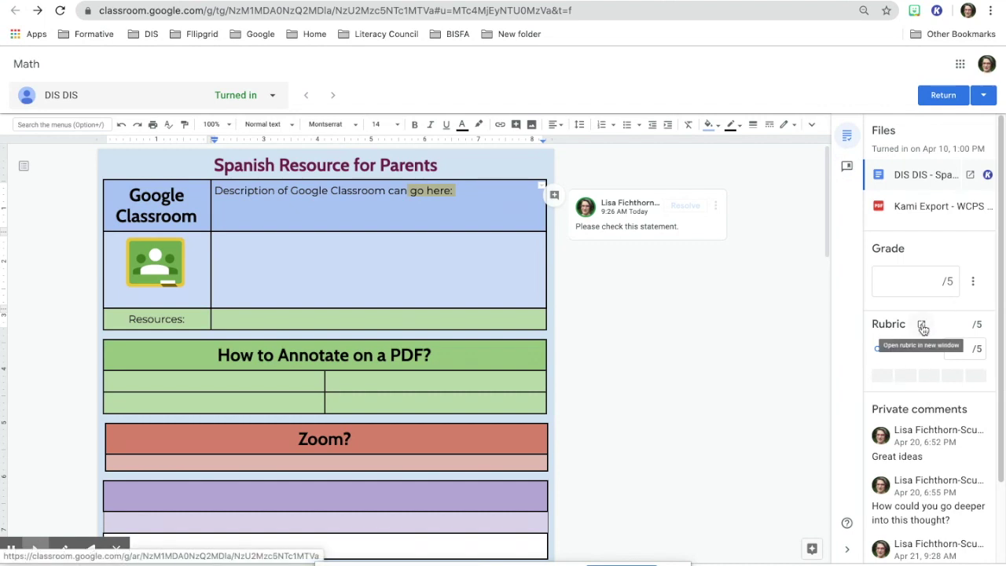
{"action": "left_click", "coordinate": [923, 329]}
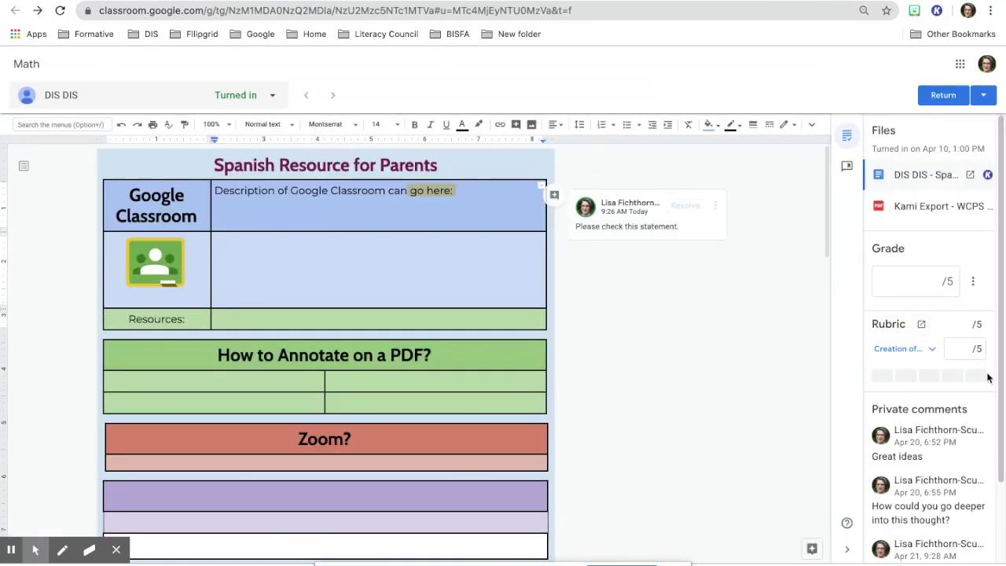
{"action": "left_click", "coordinate": [931, 350]}
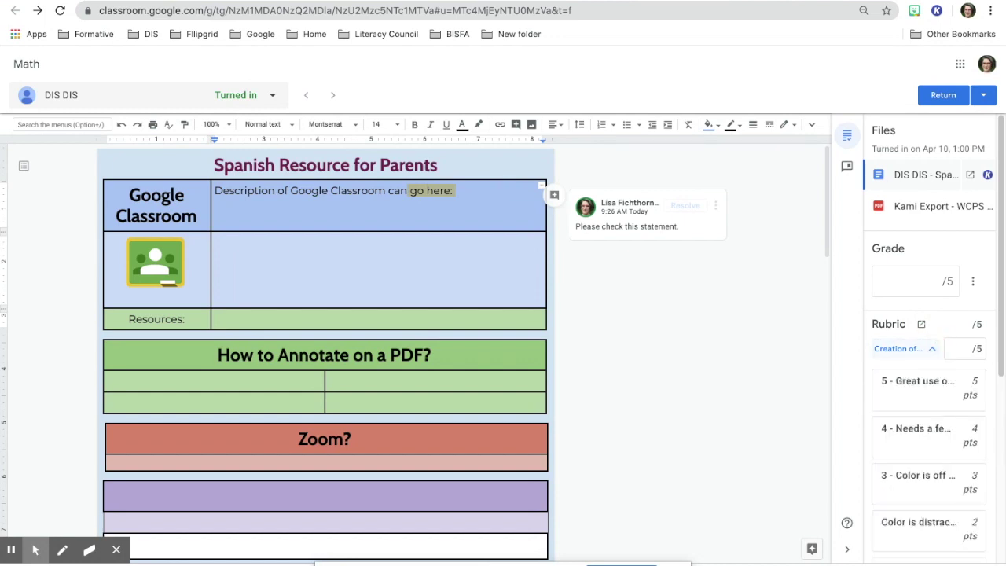
{"action": "scroll", "coordinate": [922, 414], "scroll_direction": "down", "scroll_amount": 3}
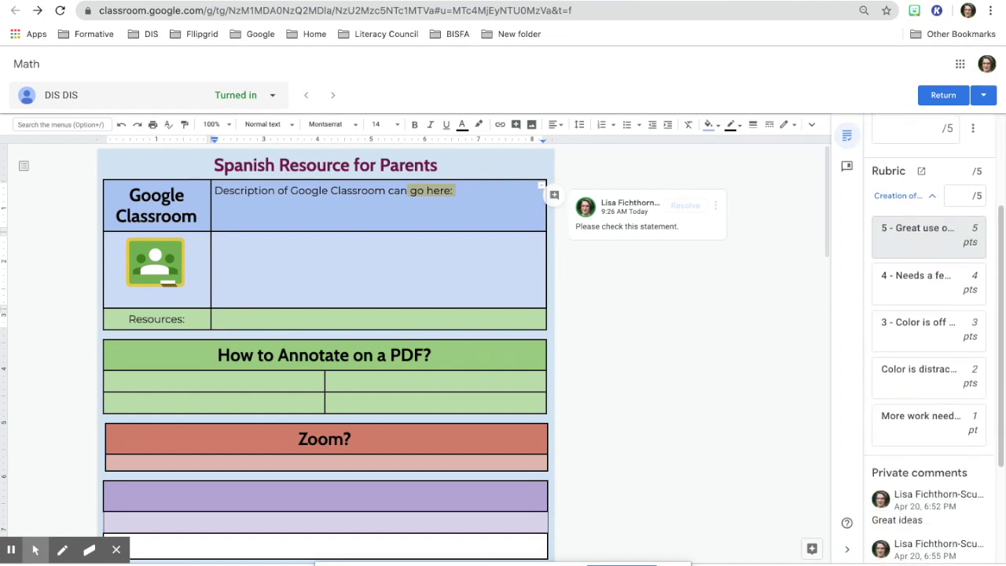
{"action": "scroll", "coordinate": [922, 414], "scroll_direction": "up", "scroll_amount": 2}
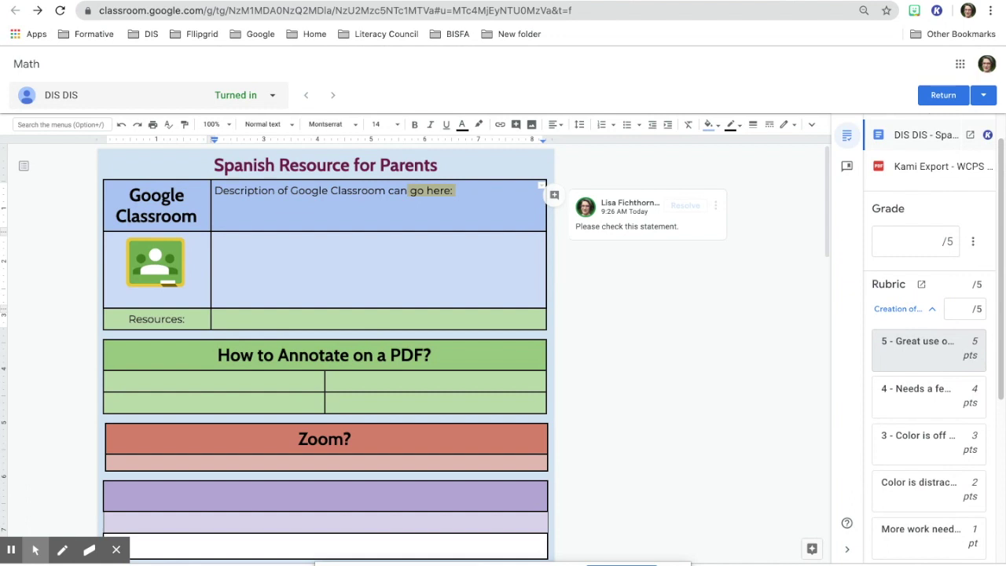
{"action": "left_click", "coordinate": [961, 306]}
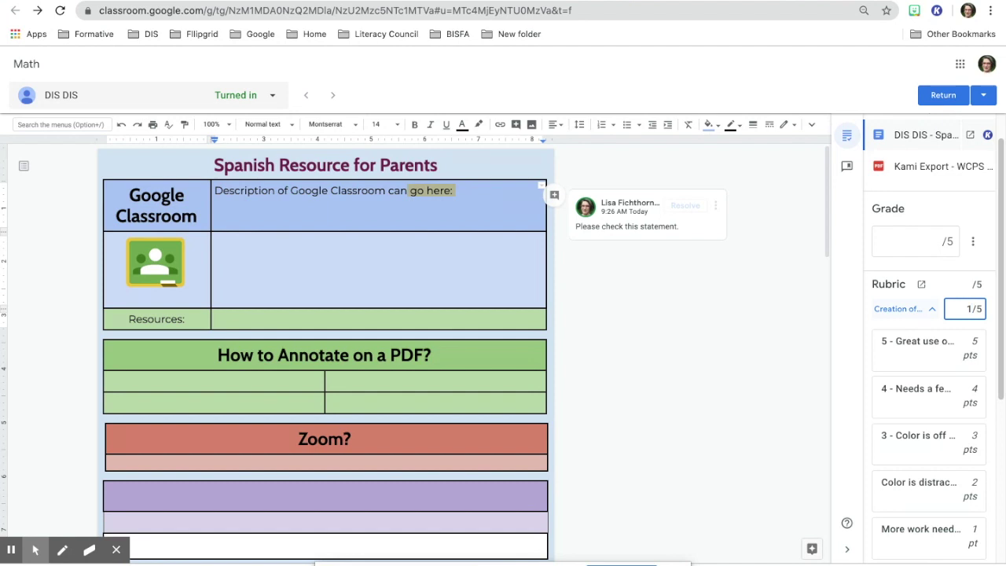
{"action": "key", "text": "BackSpace"}
Step: Return to the class's Classwork page and open the Math assignment for editing
{"action": "key", "text": "alt+Left"}
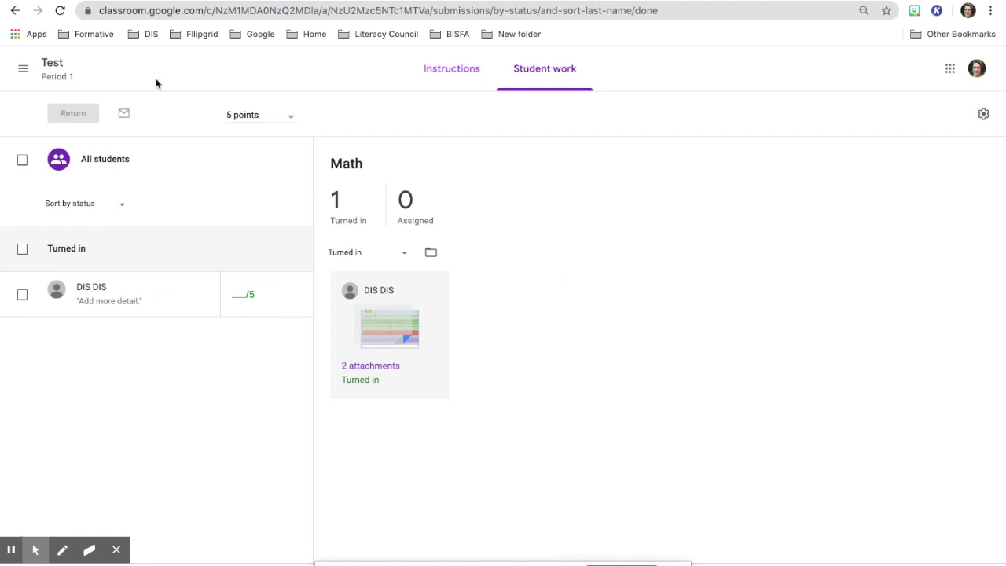
{"action": "left_click", "coordinate": [16, 10]}
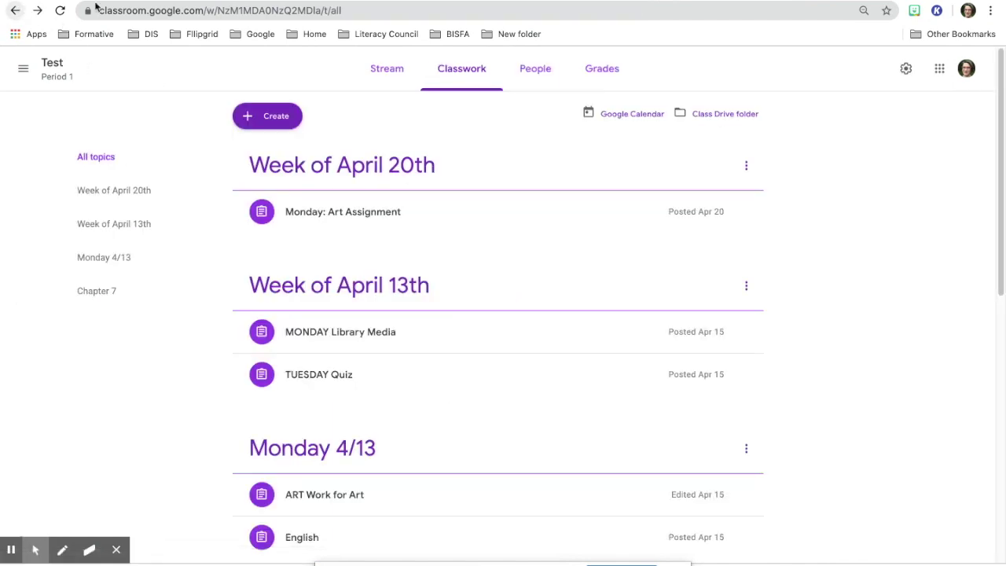
{"action": "left_click", "coordinate": [743, 387]}
{"action": "left_click", "coordinate": [711, 411]}
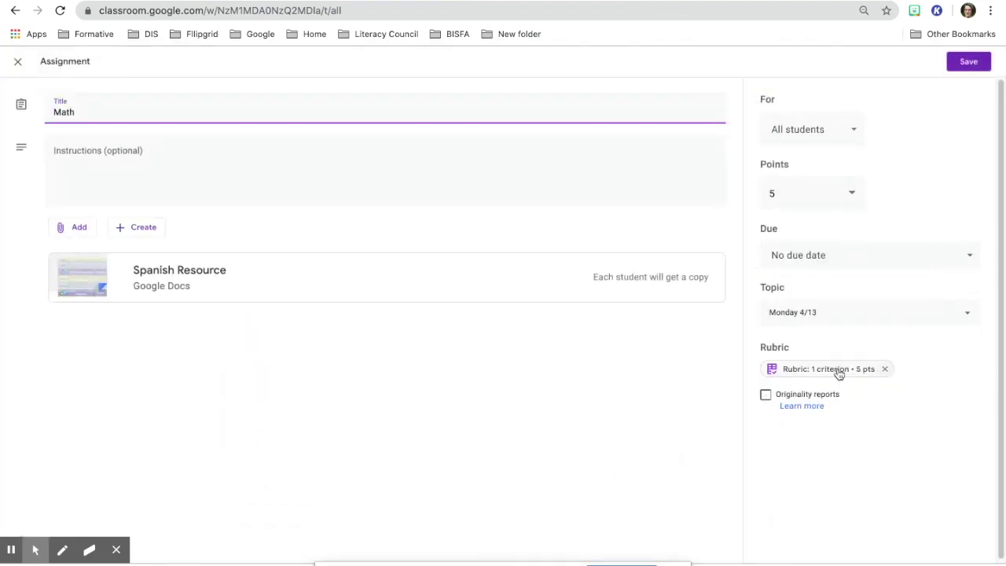
Step: Open the rubric attached to the Math assignment and put it into edit mode
{"action": "left_click", "coordinate": [838, 372]}
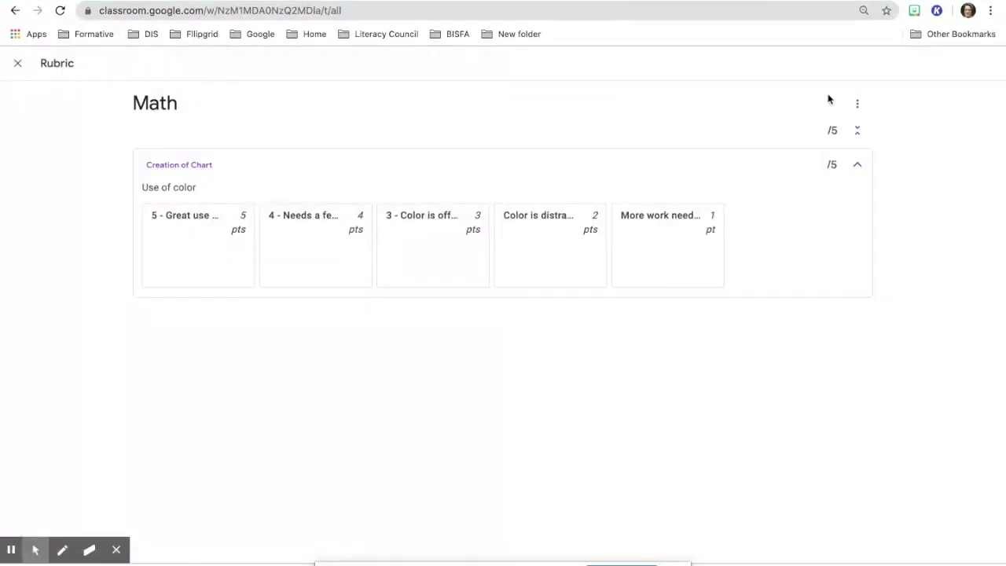
{"action": "left_click", "coordinate": [858, 108]}
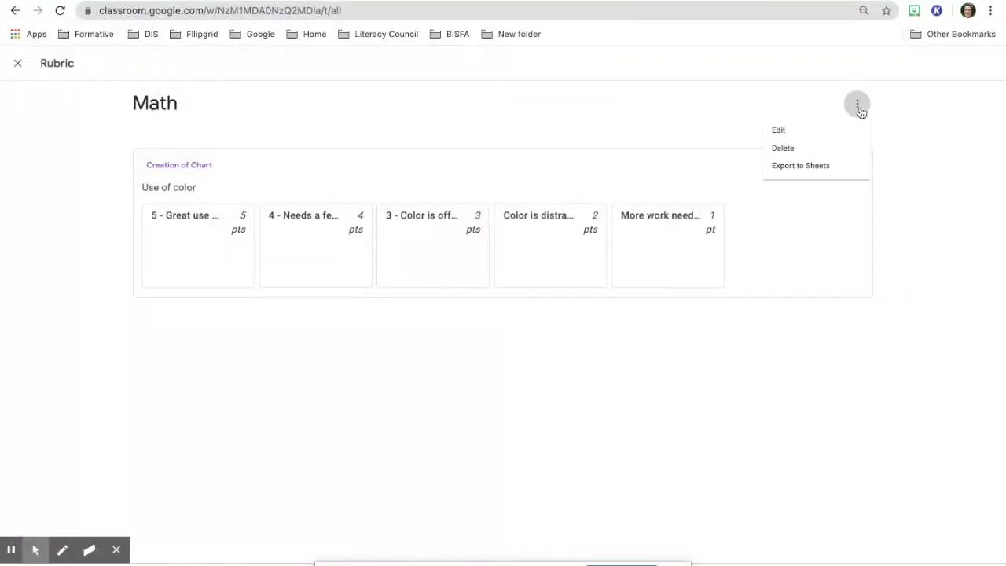
{"action": "left_click", "coordinate": [787, 132]}
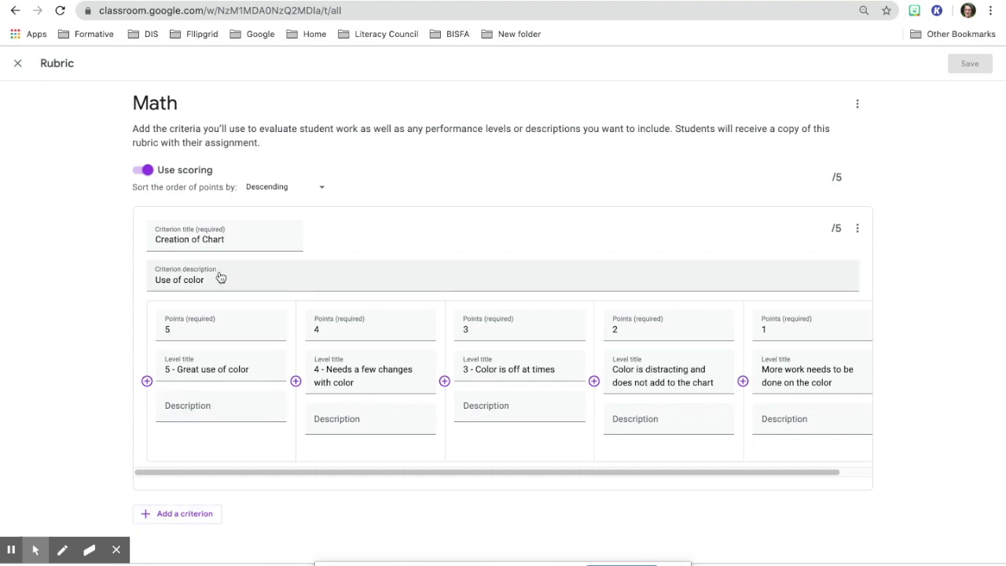
Step: Add a rubric criterion titled Wording and make its first level worth 5 points
{"action": "left_click", "coordinate": [197, 514]}
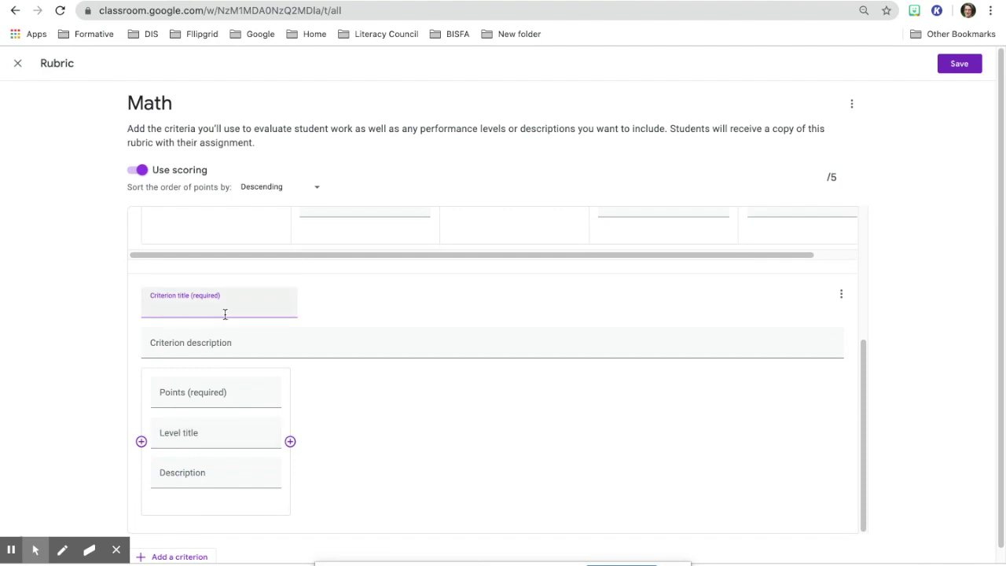
{"action": "type", "text": "Wording"}
{"action": "left_click", "coordinate": [227, 348]}
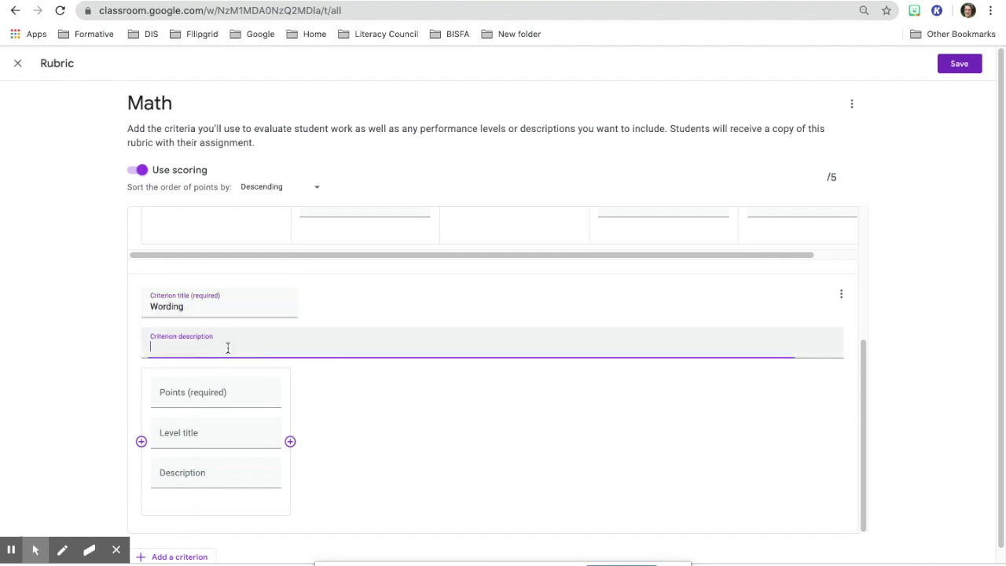
{"action": "left_click", "coordinate": [209, 395]}
{"action": "left_click", "coordinate": [268, 401]}
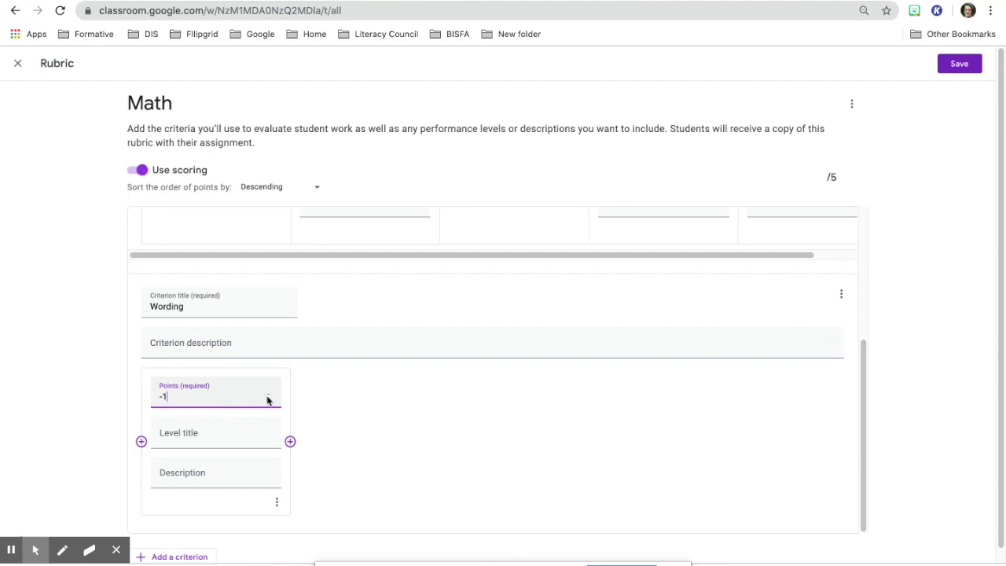
{"action": "left_click", "coordinate": [268, 395]}
{"action": "key", "text": "BackSpace"}
{"action": "type", "text": "5"}
Step: Title the 5-point Wording level "Great wording and thoughtful words with correct spelling"
{"action": "left_click", "coordinate": [241, 434]}
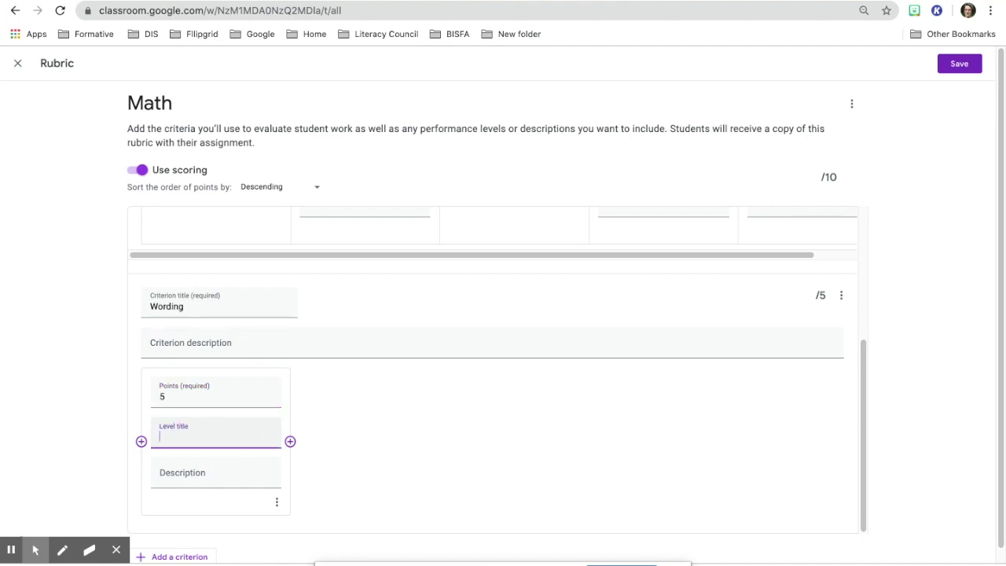
{"action": "type", "text": "Great work"}
{"action": "key", "text": "BackSpace"}
{"action": "key", "text": "BackSpace"}
{"action": "type", "text": "rding and thoughtful"}
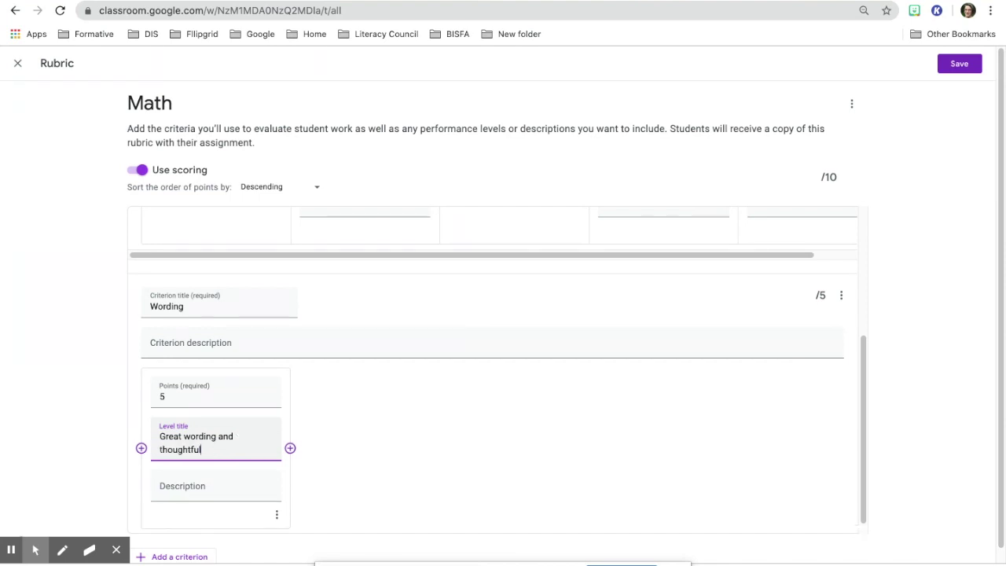
{"action": "type", "text": " words with correct spelling"}
{"action": "left_click", "coordinate": [342, 460]}
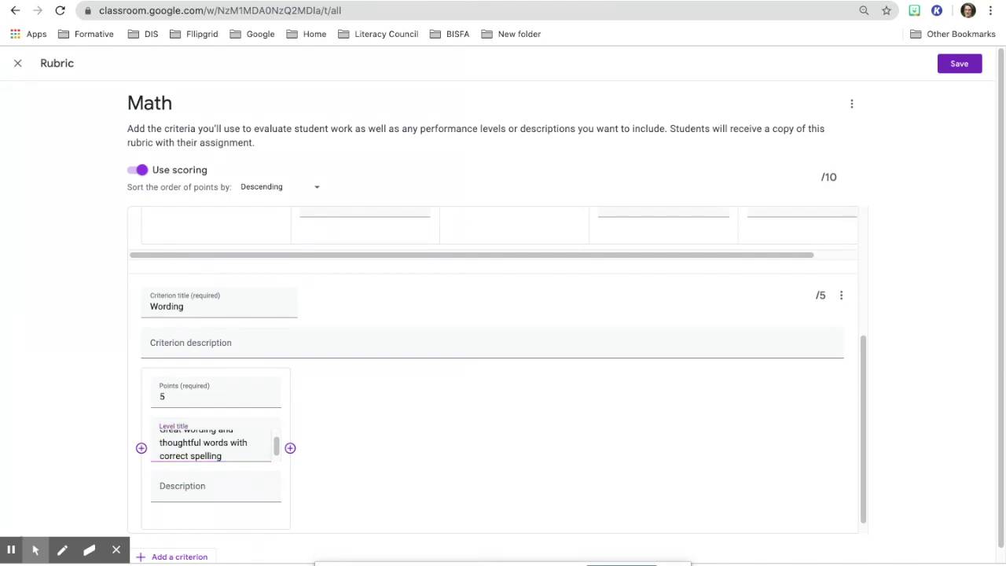
Step: Add four more levels to the Wording criterion, worth 4, 3, 2 and 1 points
{"action": "left_click", "coordinate": [290, 447]}
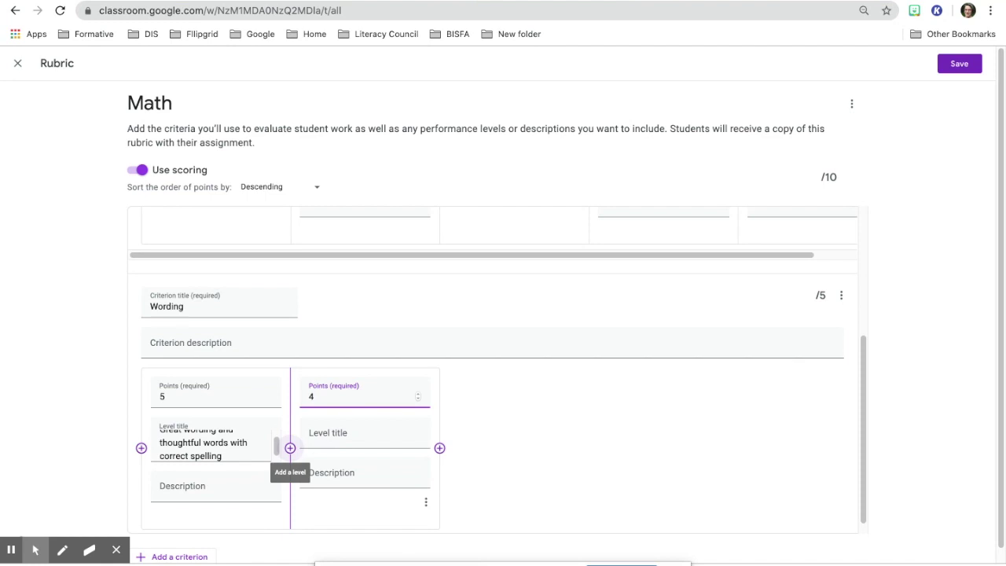
{"action": "left_click", "coordinate": [439, 448]}
{"action": "type", "text": "3"}
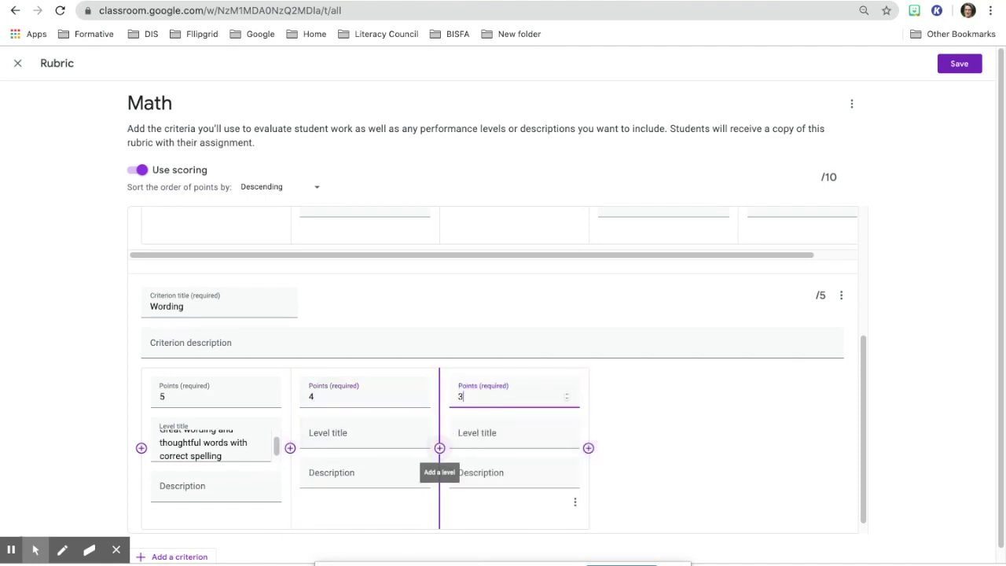
{"action": "left_click", "coordinate": [587, 447]}
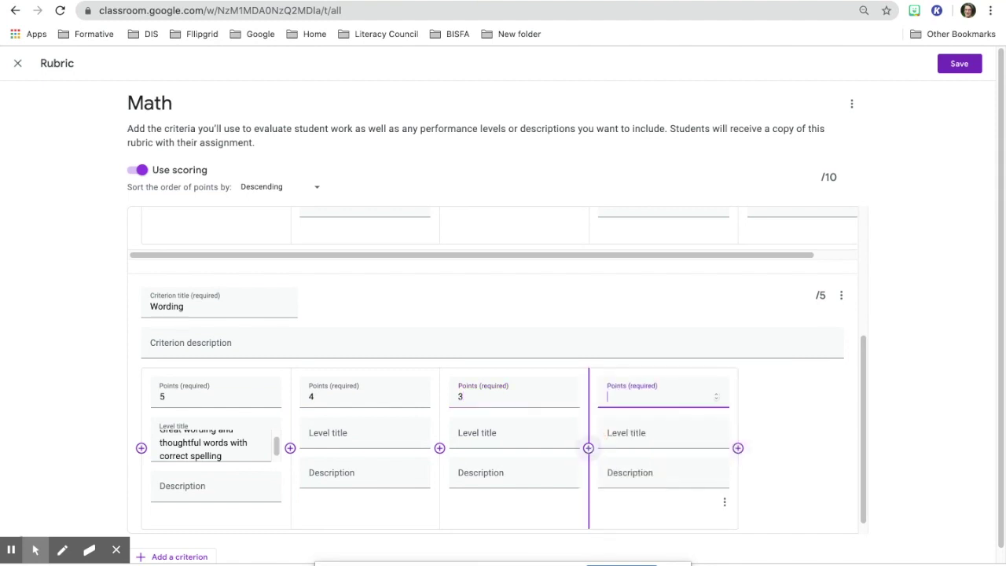
{"action": "type", "text": "2"}
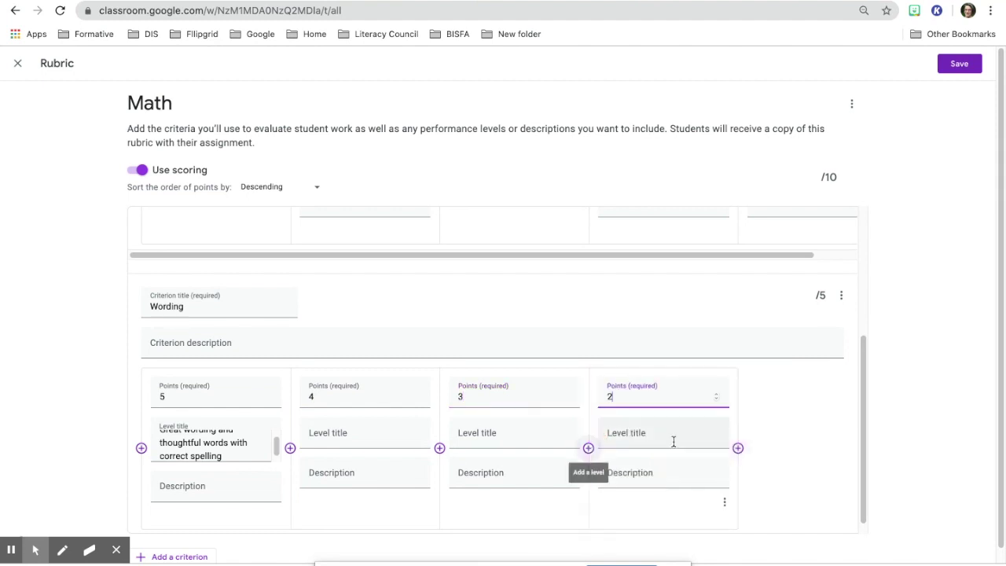
{"action": "left_click", "coordinate": [736, 448]}
Step: Save the edited rubric and save the Math assignment
{"action": "scroll", "coordinate": [731, 442], "scroll_direction": "up", "scroll_amount": 3}
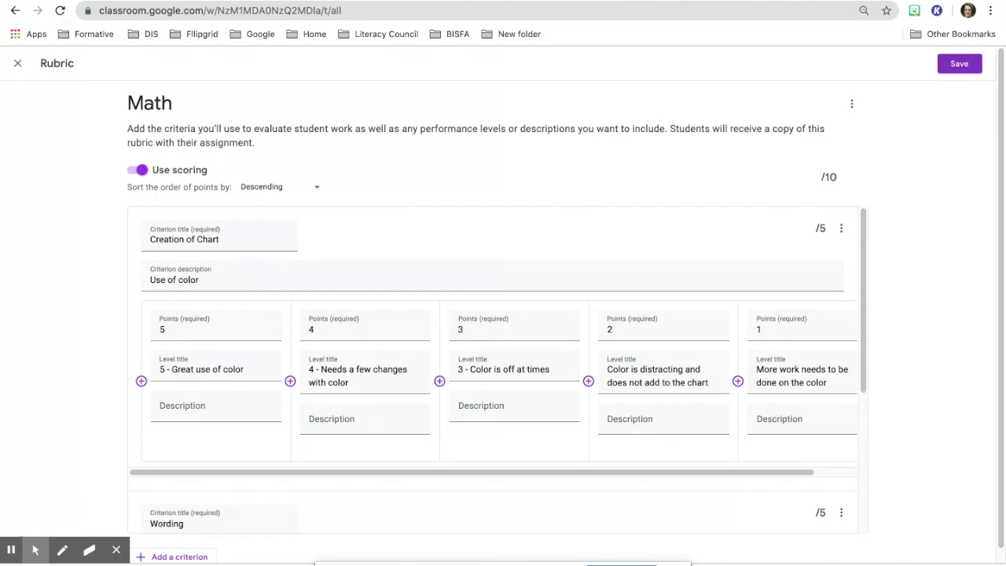
{"action": "left_click", "coordinate": [955, 63]}
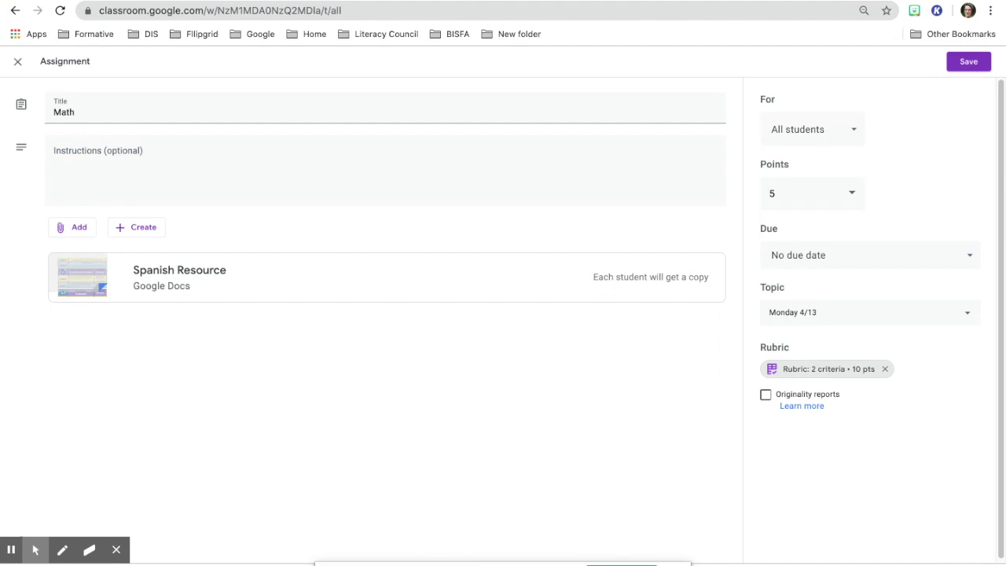
{"action": "left_click", "coordinate": [964, 62]}
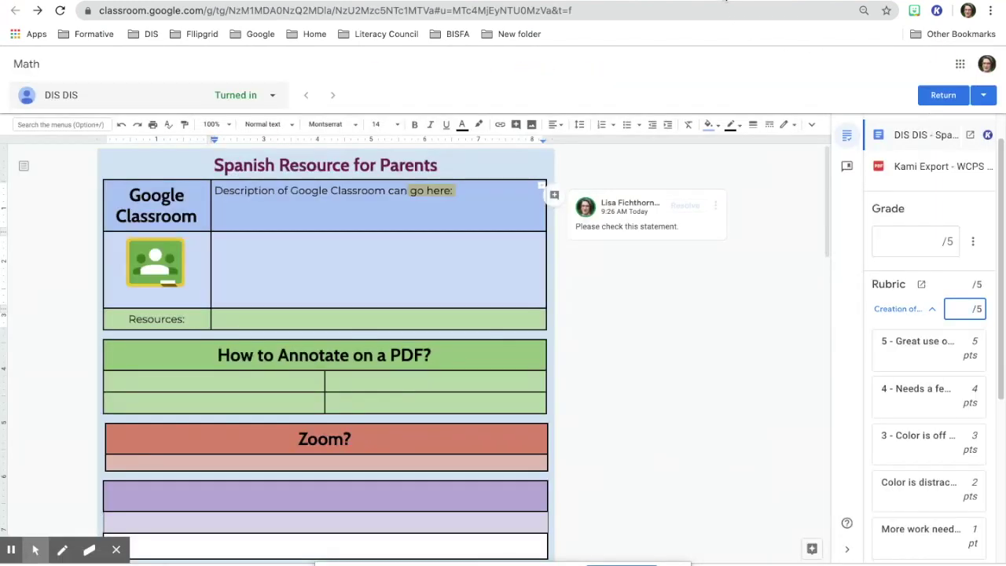
Step: Go back to the student's Math submission in the grading view and reload it to update the rubric
{"action": "scroll", "coordinate": [927, 345], "scroll_direction": "down", "scroll_amount": 3}
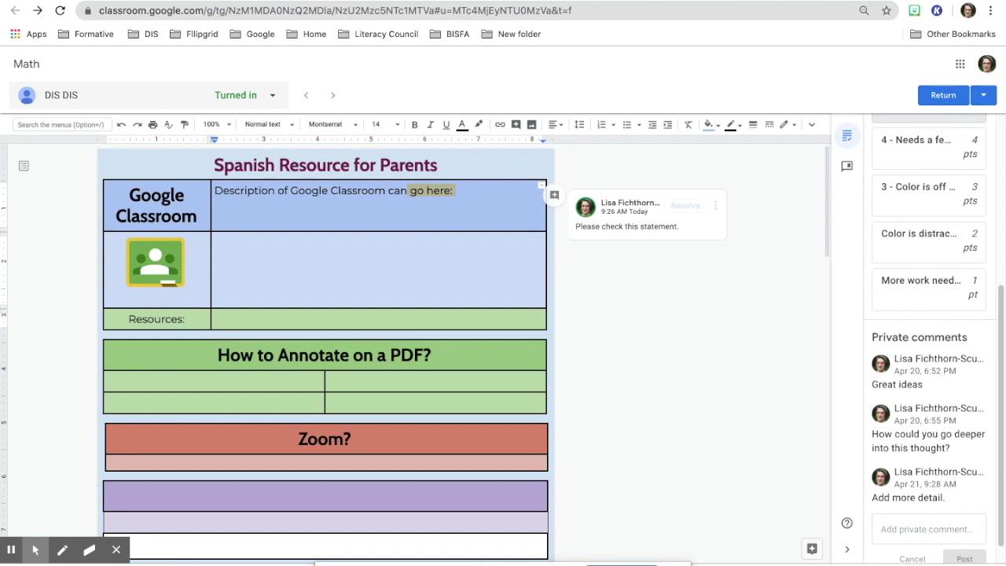
{"action": "scroll", "coordinate": [866, 292], "scroll_direction": "up", "scroll_amount": 3}
{"action": "left_click", "coordinate": [59, 11]}
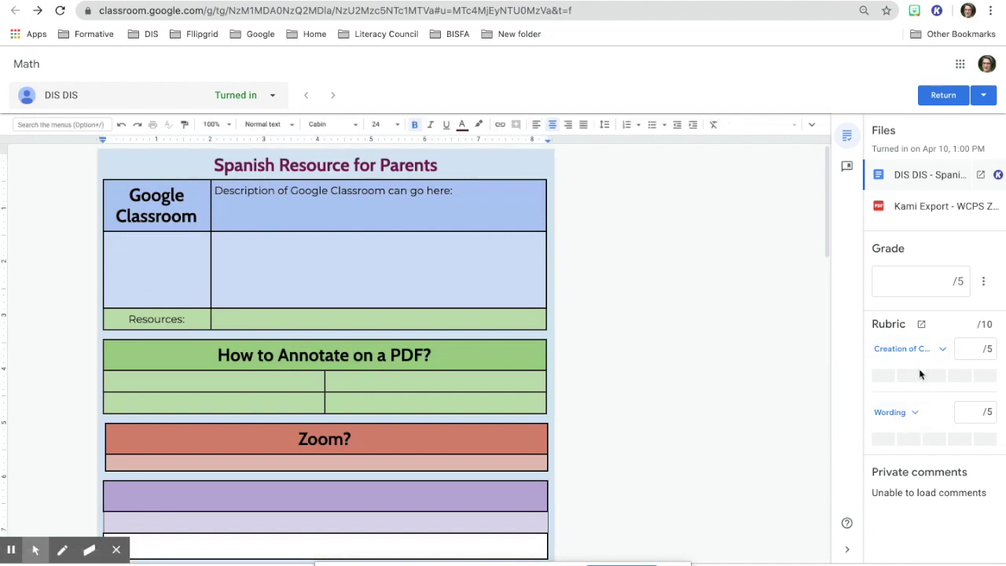
Step: Check the Creation of Chart levels in the reloaded rubric and score that criterion 4 out of 5
{"action": "left_click", "coordinate": [942, 349]}
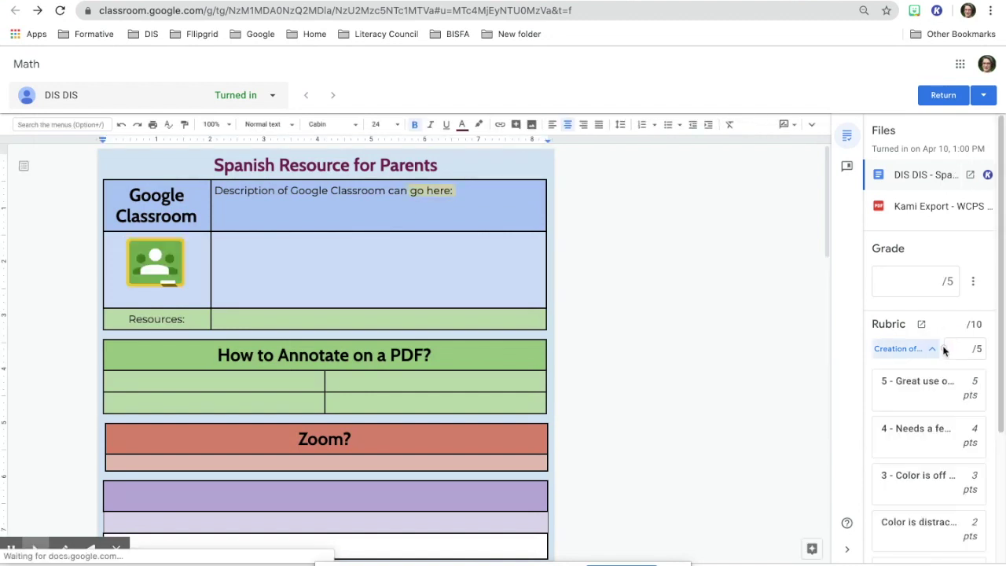
{"action": "left_click", "coordinate": [929, 353]}
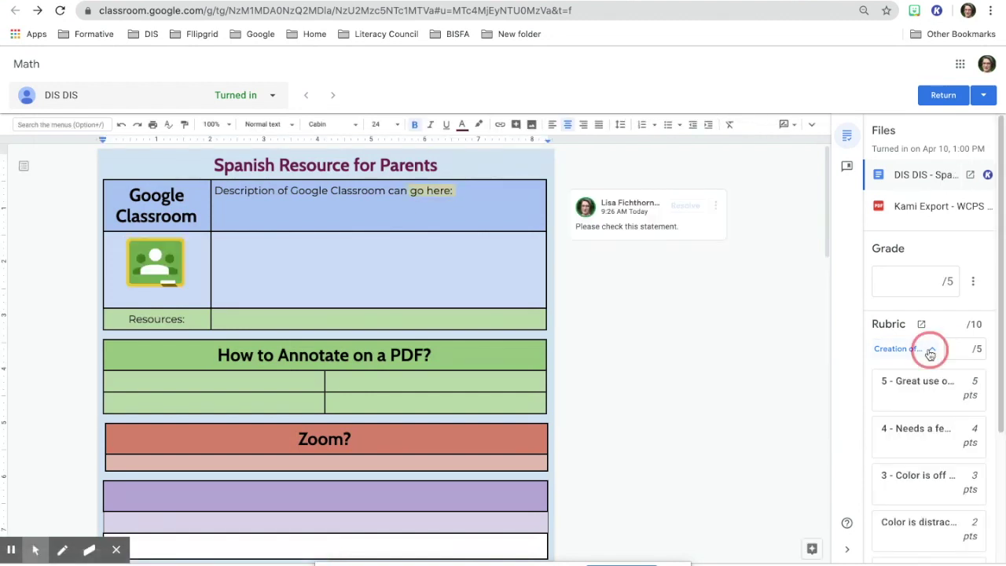
{"action": "left_click", "coordinate": [930, 351]}
{"action": "left_click", "coordinate": [960, 349]}
{"action": "type", "text": "4"}
{"action": "left_click", "coordinate": [933, 351]}
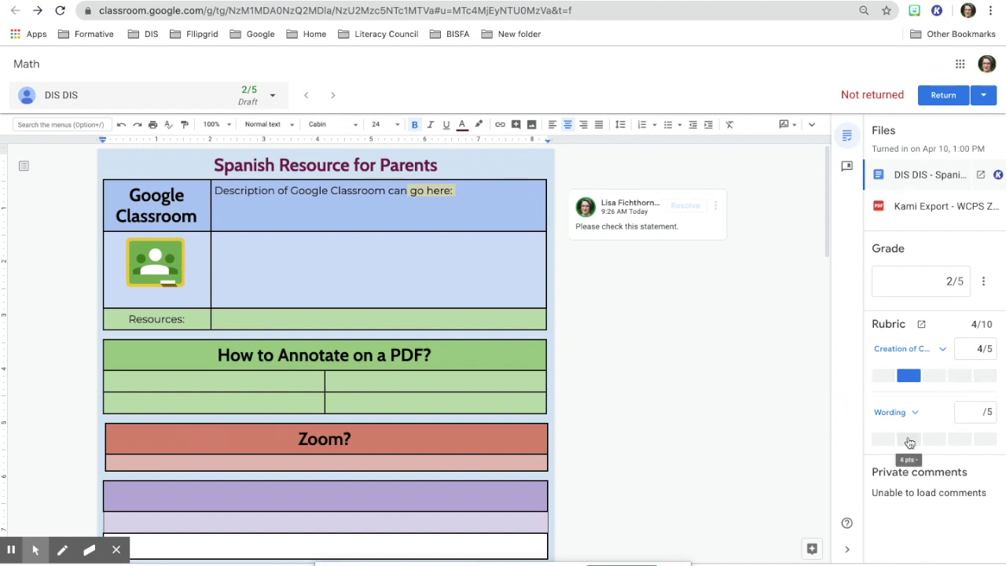
Step: Score the Wording criterion at the 3-point level and return the graded submission to the student
{"action": "left_click", "coordinate": [912, 412]}
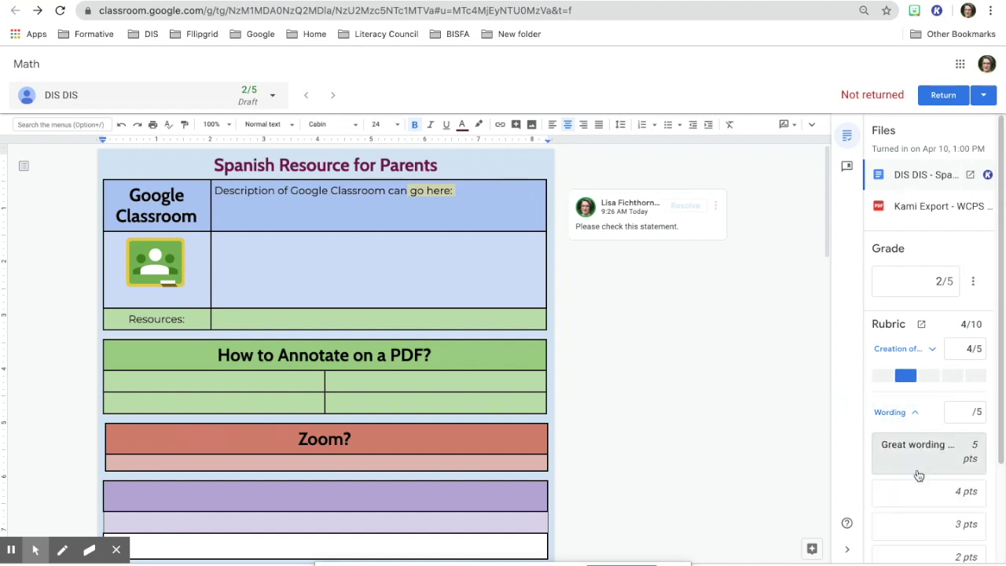
{"action": "scroll", "coordinate": [917, 475], "scroll_direction": "down", "scroll_amount": 2}
{"action": "scroll", "coordinate": [918, 476], "scroll_direction": "up", "scroll_amount": 2}
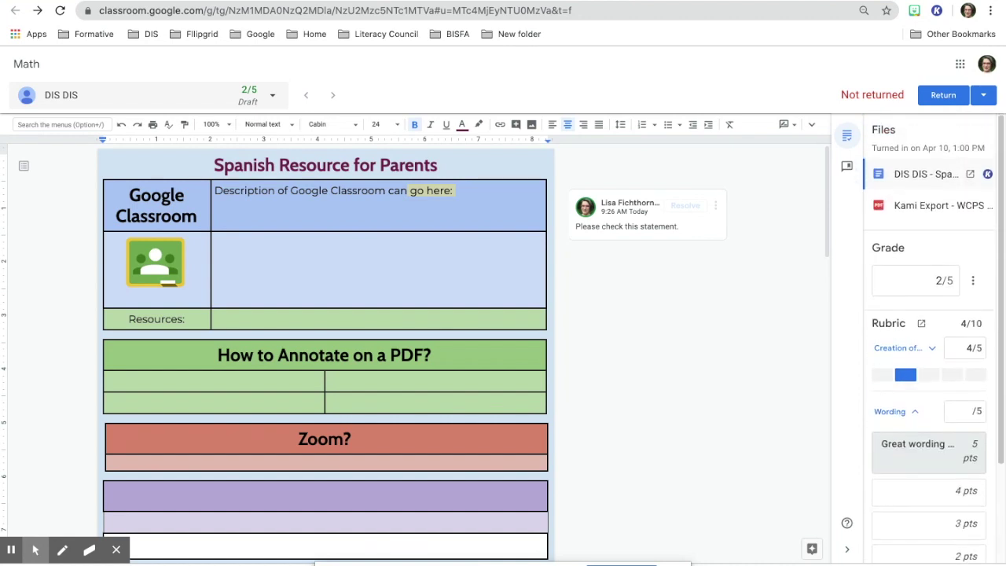
{"action": "scroll", "coordinate": [918, 464], "scroll_direction": "down", "scroll_amount": 1}
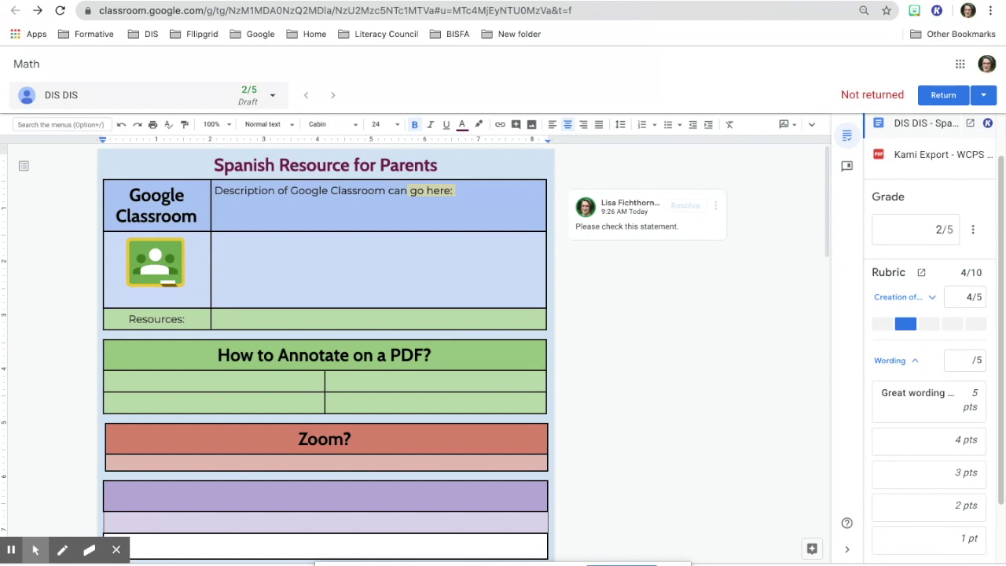
{"action": "left_click", "coordinate": [966, 360]}
{"action": "left_click", "coordinate": [935, 458]}
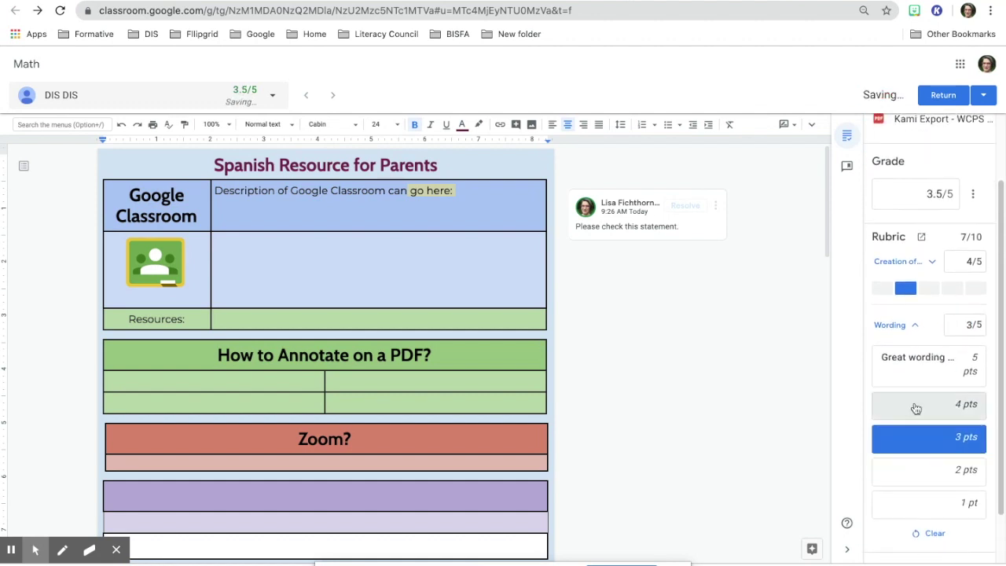
{"action": "left_click", "coordinate": [914, 326]}
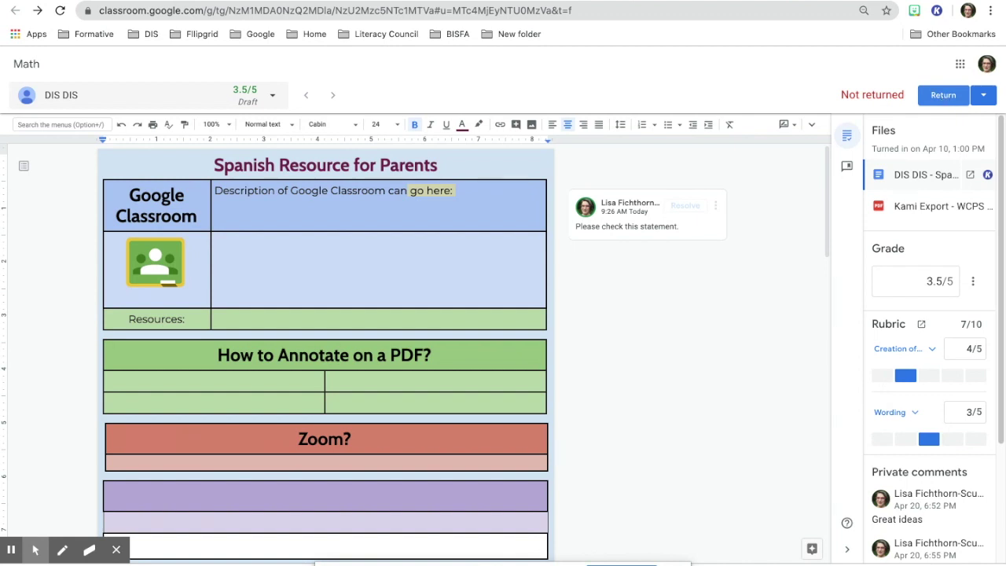
{"action": "left_click", "coordinate": [943, 94]}
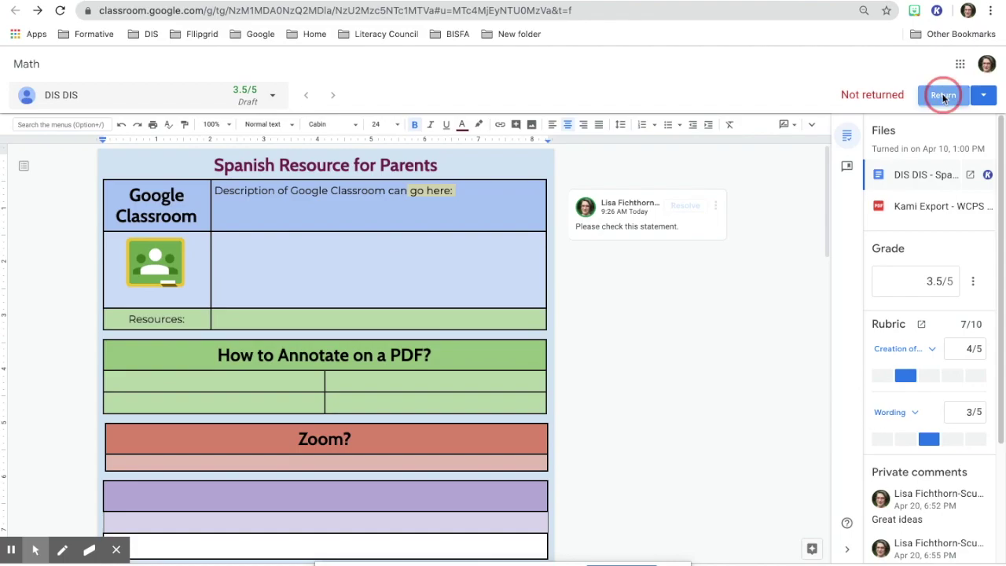
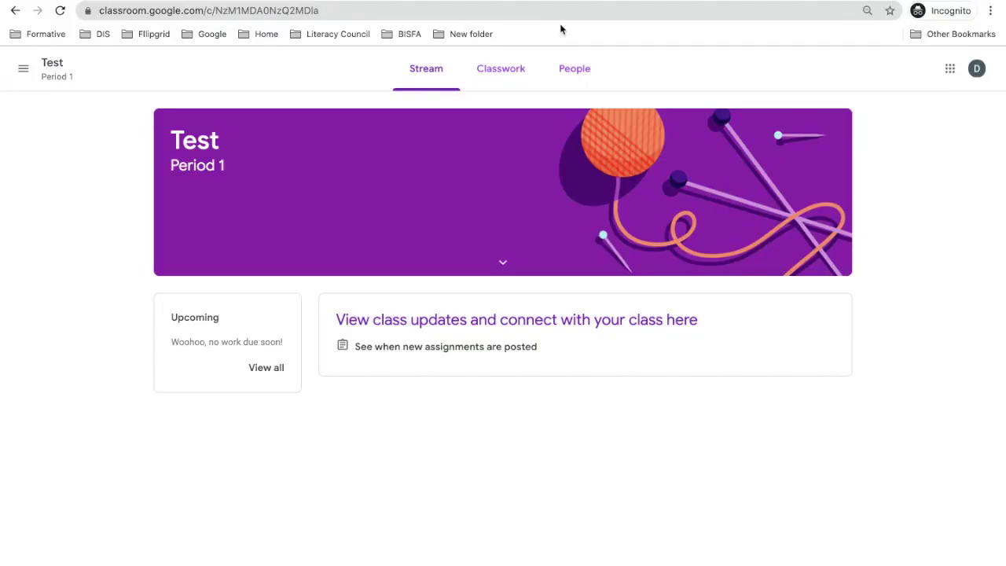
Step: In the student's Classwork, open the Spanish Resource document from the Math assignment and view the teacher's comment and its reply field
{"action": "left_click", "coordinate": [509, 72]}
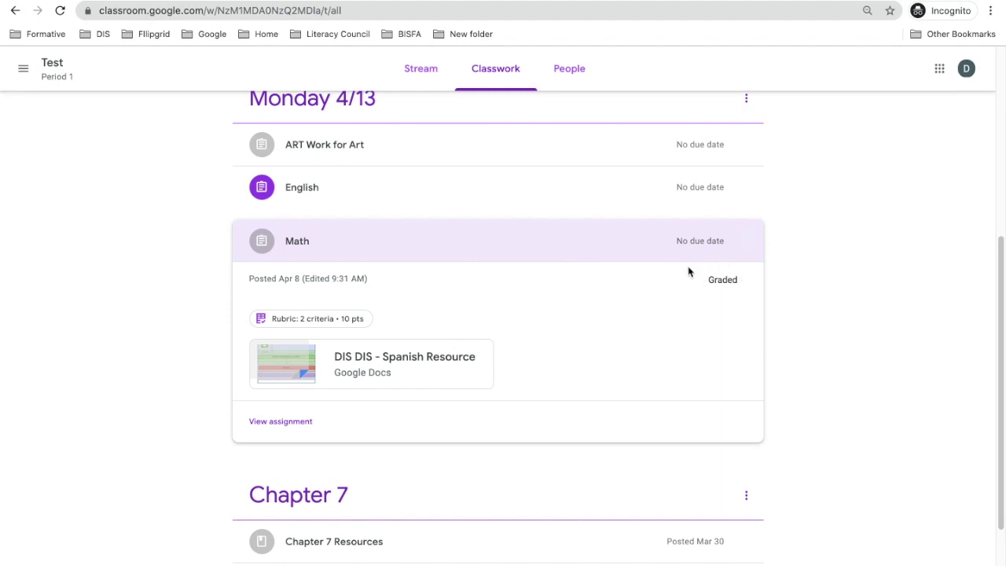
{"action": "left_click", "coordinate": [434, 358]}
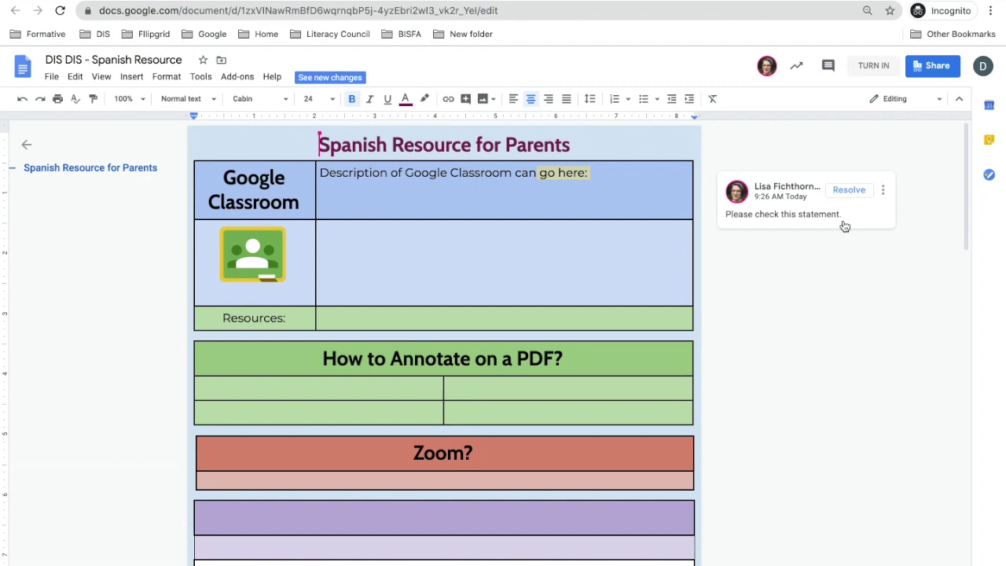
{"action": "left_click", "coordinate": [882, 190]}
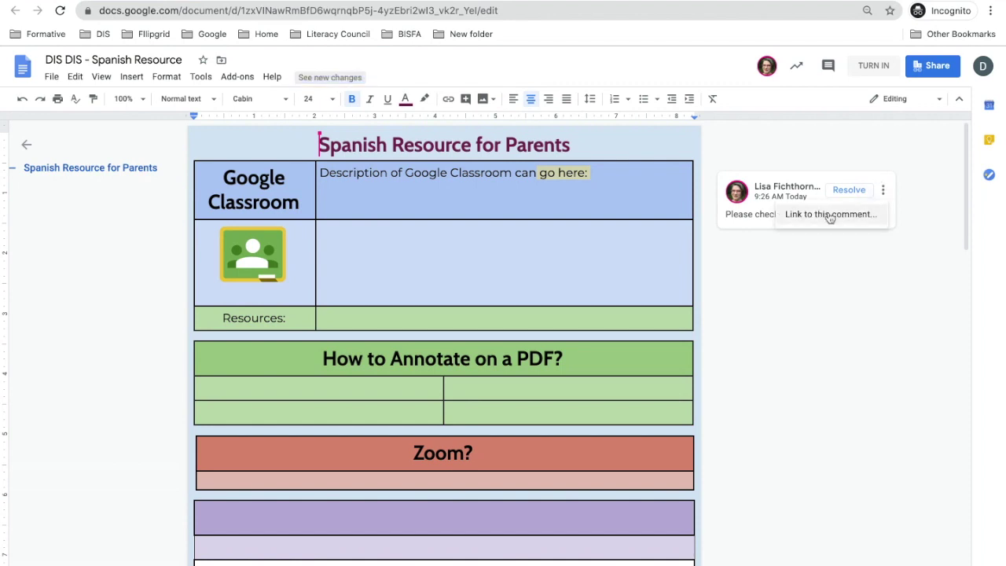
{"action": "left_click", "coordinate": [760, 218]}
{"action": "left_click", "coordinate": [759, 218]}
{"action": "left_click", "coordinate": [744, 246]}
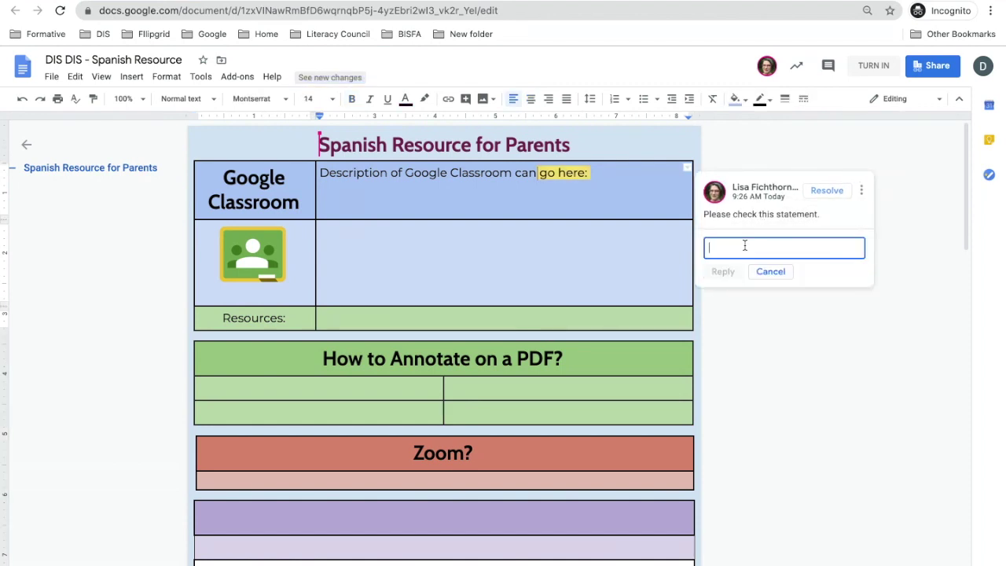
{"action": "left_click", "coordinate": [754, 330]}
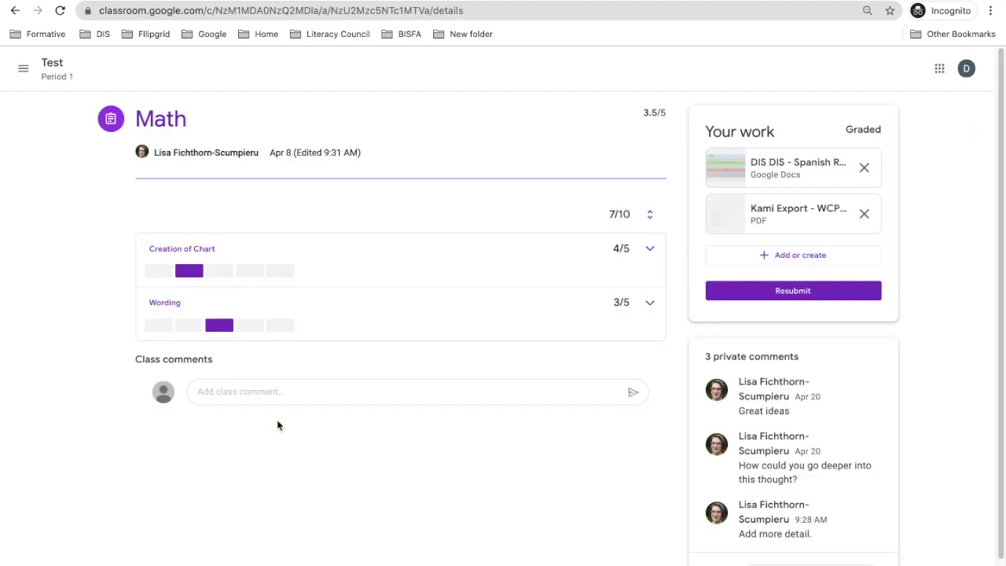
Step: Examine the private comments and rubric scores on the student's Math assignment page, expanding and collapsing all criteria
{"action": "scroll", "coordinate": [809, 424], "scroll_direction": "down", "scroll_amount": 1}
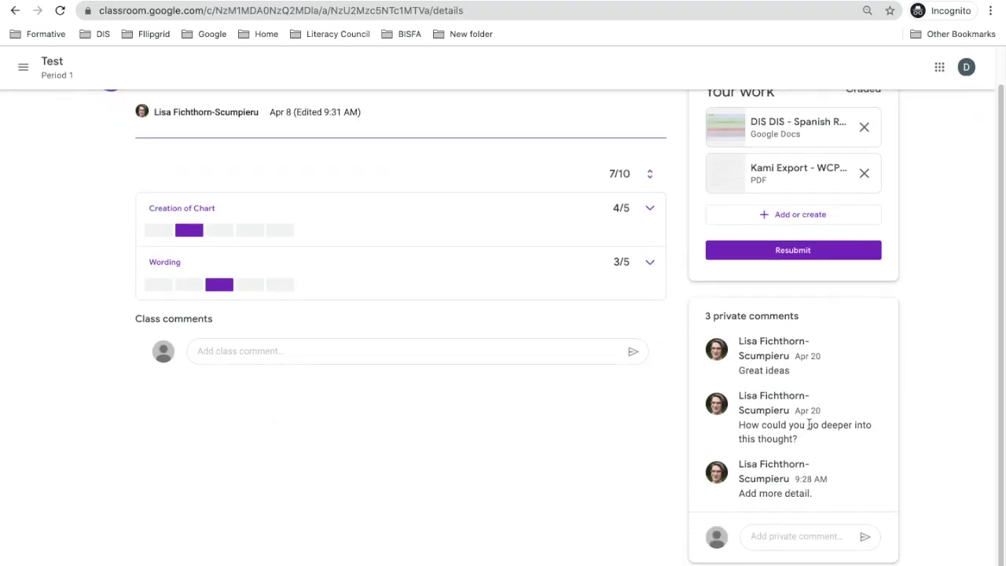
{"action": "scroll", "coordinate": [810, 424], "scroll_direction": "up", "scroll_amount": 1}
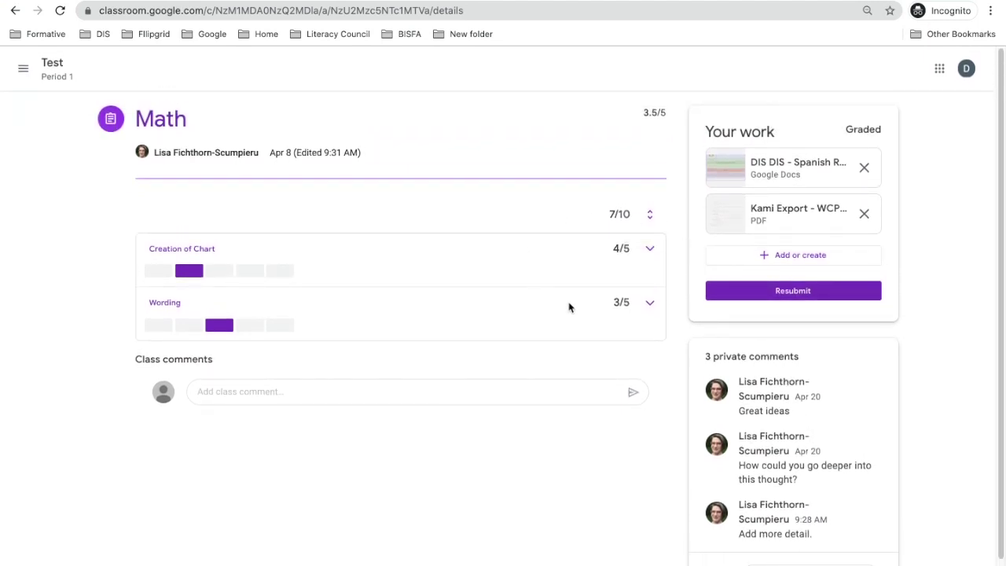
{"action": "left_click", "coordinate": [649, 214]}
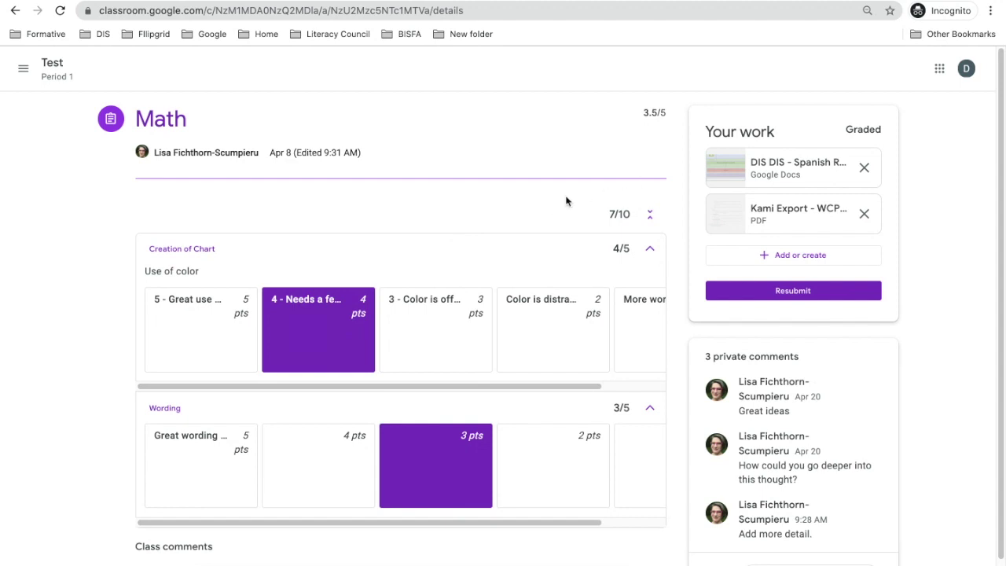
{"action": "scroll", "coordinate": [426, 505], "scroll_direction": "down", "scroll_amount": 1}
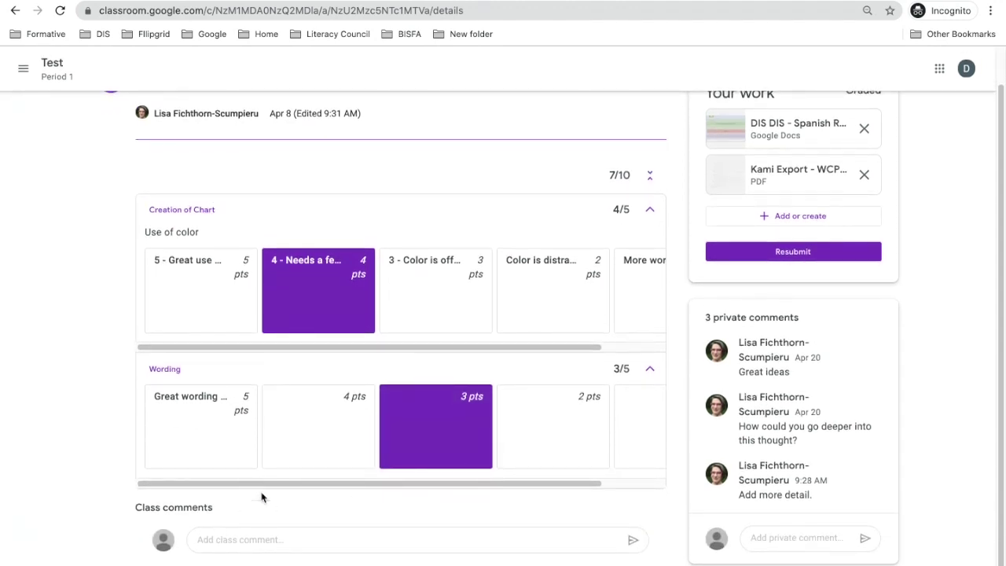
{"action": "left_click", "coordinate": [649, 174]}
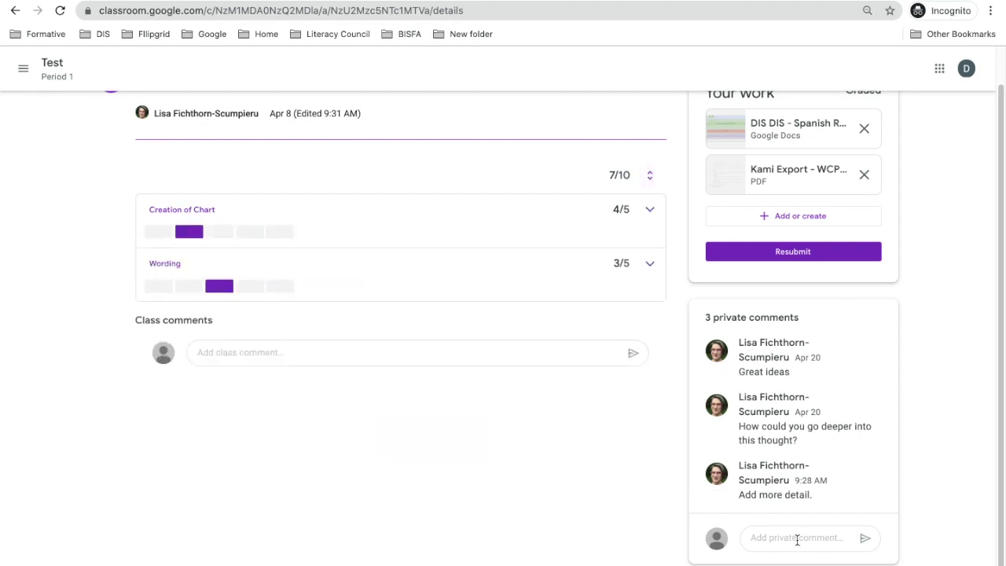
Step: Switch to the teacher's window, view the Screencastify video details page, and return to the student's Math submission
{"action": "scroll", "coordinate": [583, 265], "scroll_direction": "up", "scroll_amount": 1}
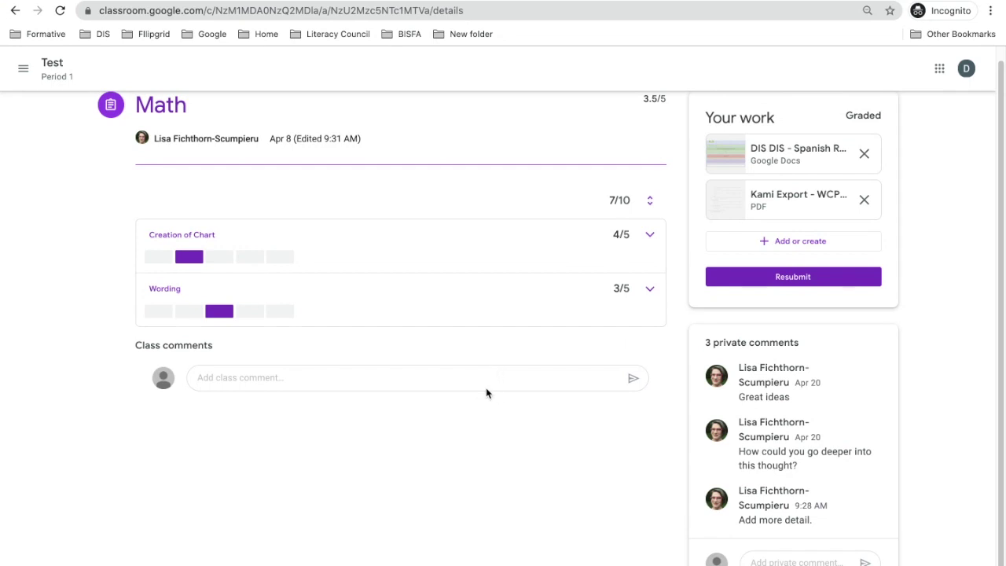
{"action": "scroll", "coordinate": [485, 391], "scroll_direction": "up", "scroll_amount": 1}
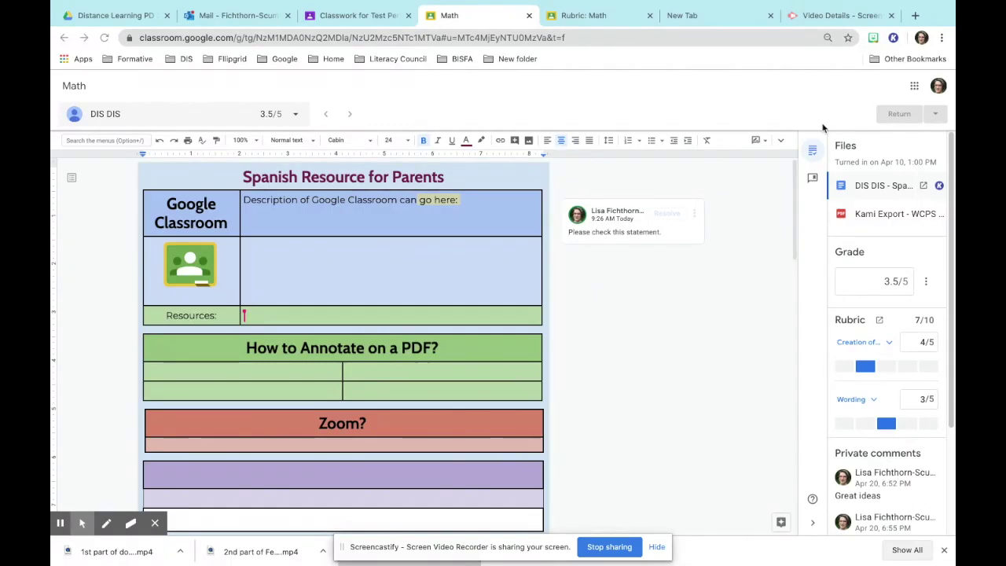
{"action": "left_click", "coordinate": [836, 20]}
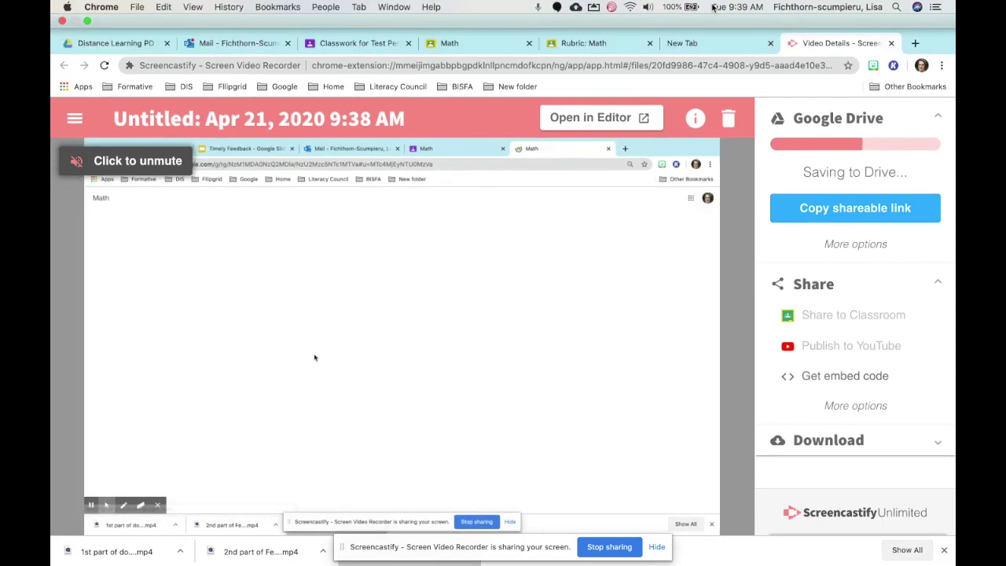
{"action": "left_click", "coordinate": [485, 43]}
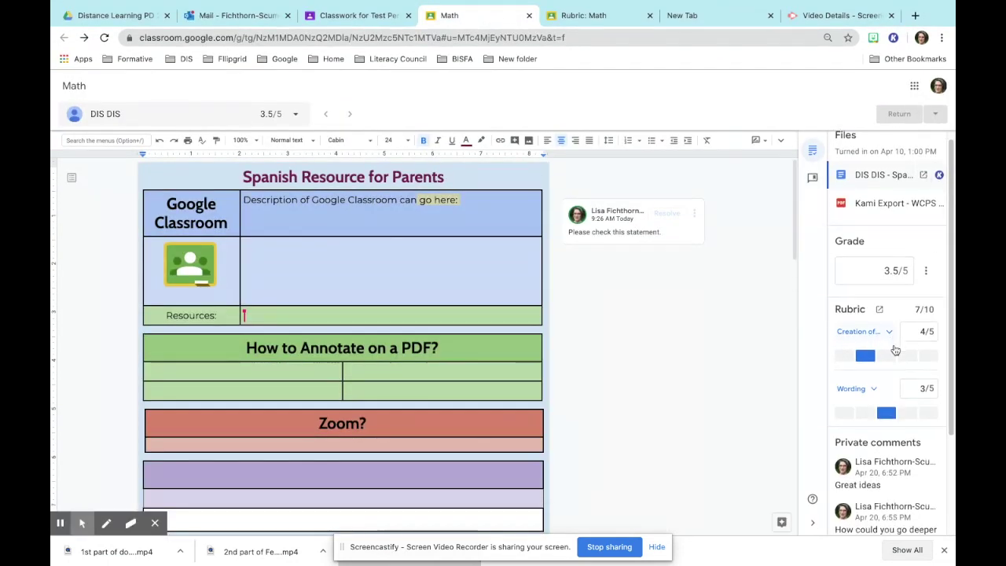
Step: Post the private comment "Look at this video about your work:" followed by the copied Google Drive video link
{"action": "scroll", "coordinate": [887, 353], "scroll_direction": "down", "scroll_amount": 3}
{"action": "left_click", "coordinate": [872, 483]}
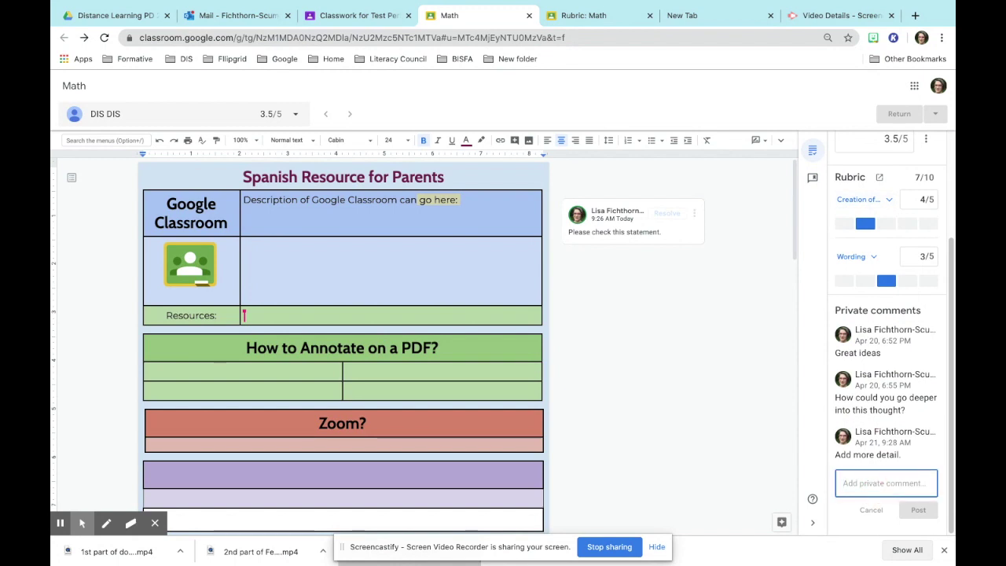
{"action": "type", "text": "Look at this video abo"}
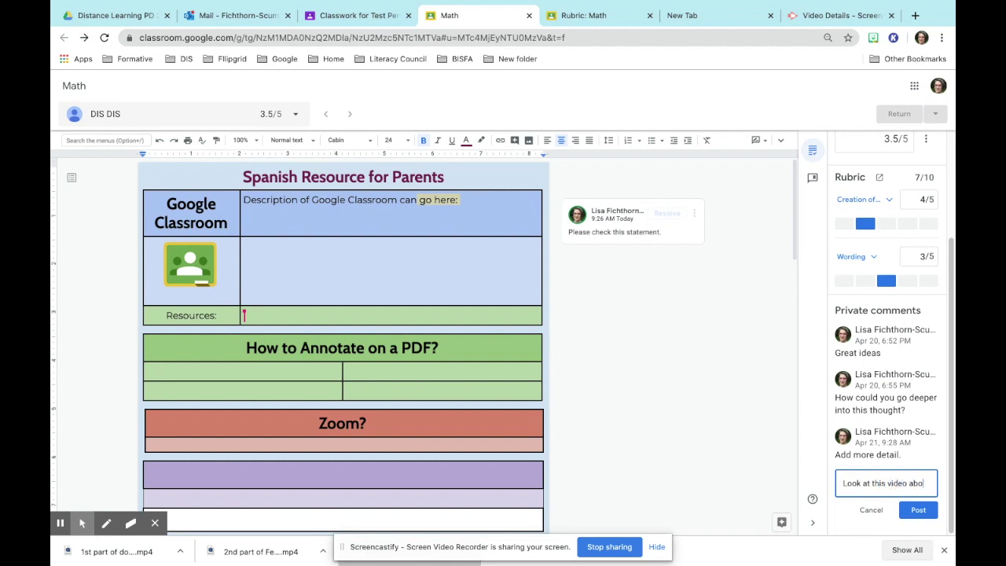
{"action": "type", "text": "ut your work:"}
{"action": "key", "text": "Return"}
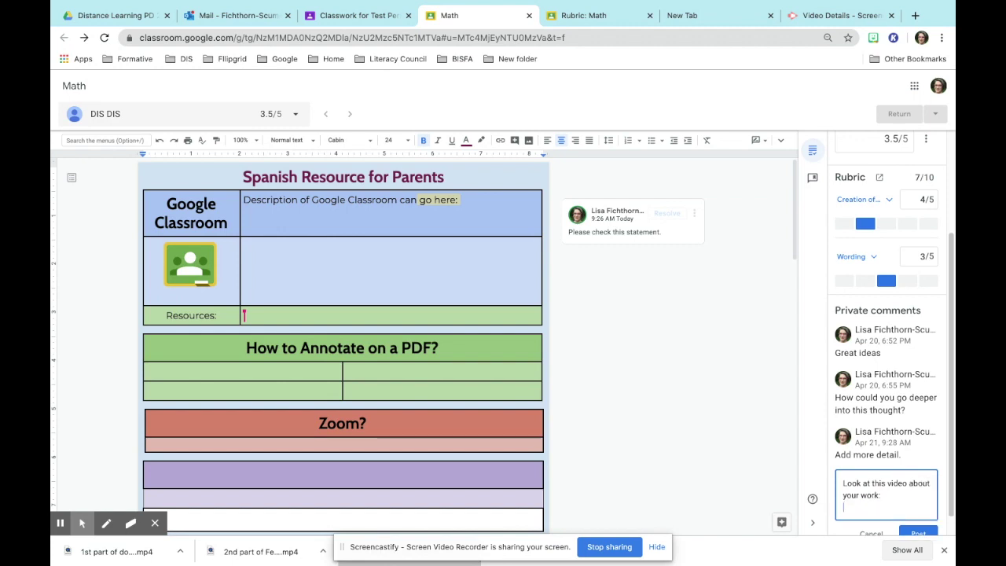
{"action": "right_click", "coordinate": [854, 518]}
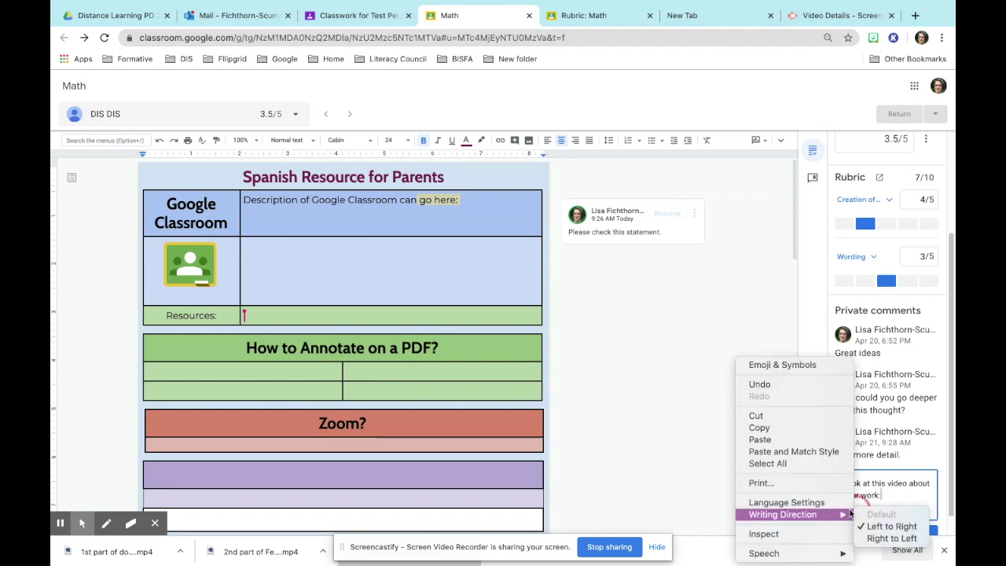
{"action": "left_click", "coordinate": [802, 451]}
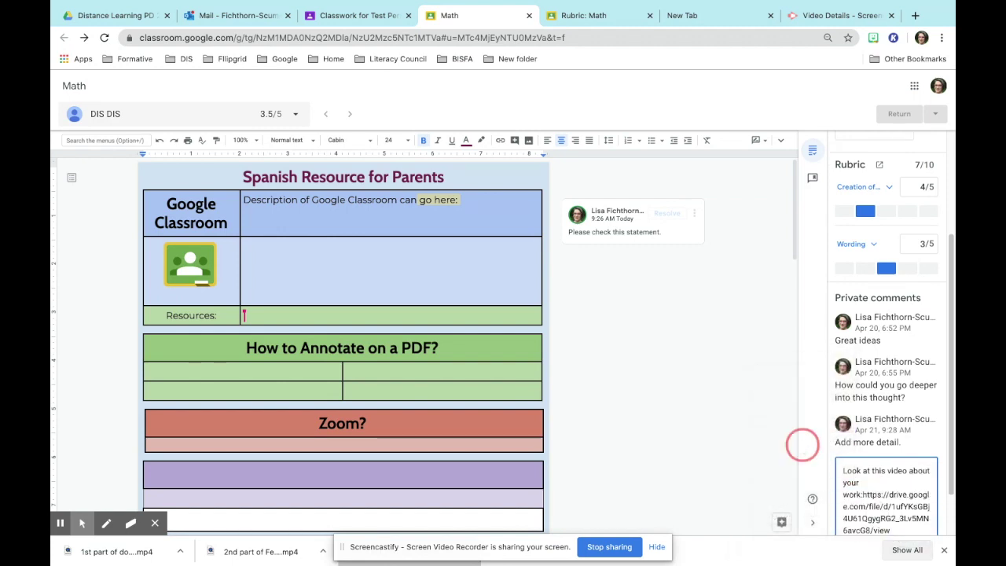
{"action": "key", "text": "Return"}
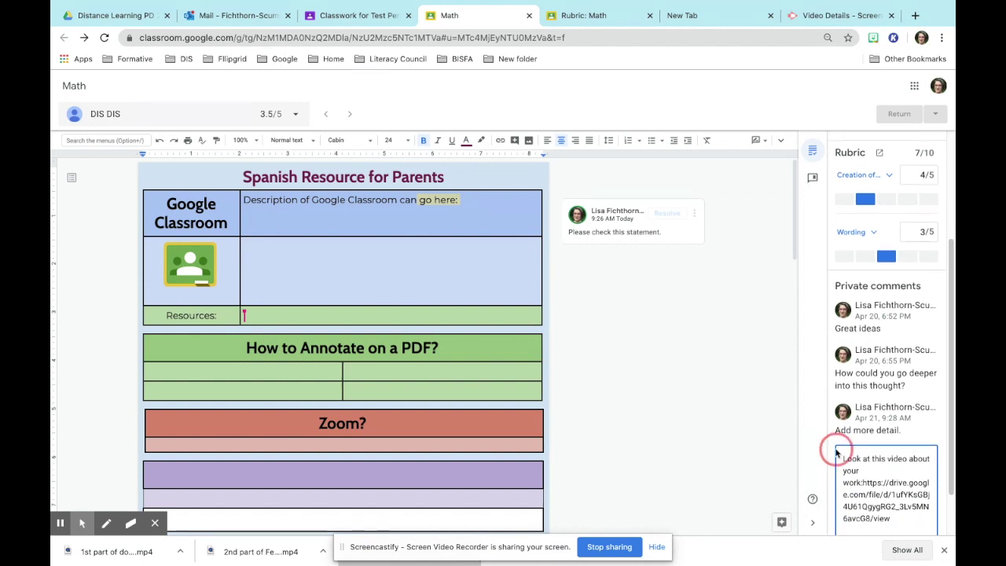
{"action": "scroll", "coordinate": [835, 449], "scroll_direction": "down", "scroll_amount": 1}
{"action": "left_click", "coordinate": [911, 511]}
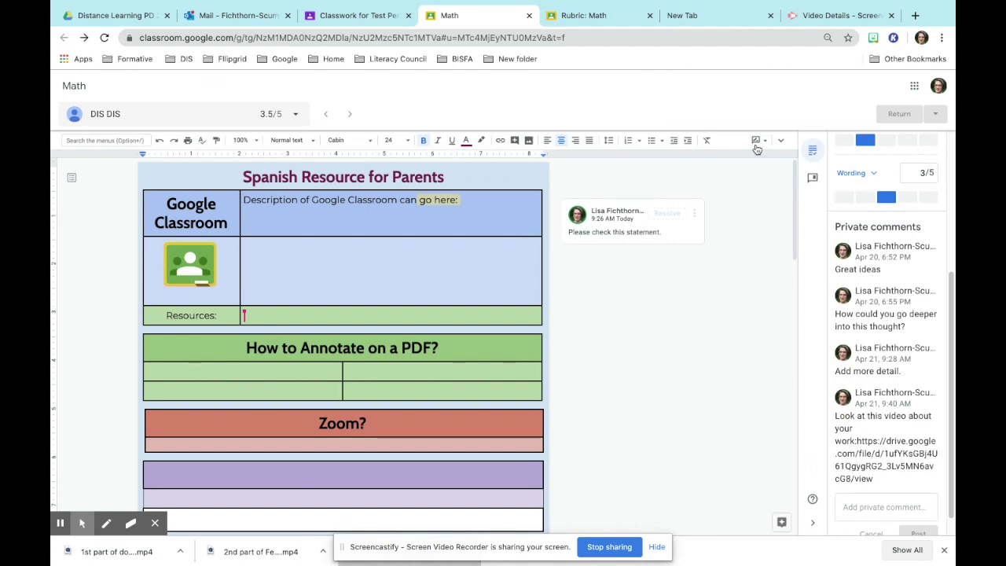
Step: Switch the Spanish Resource document to Editing mode
{"action": "left_click", "coordinate": [531, 309]}
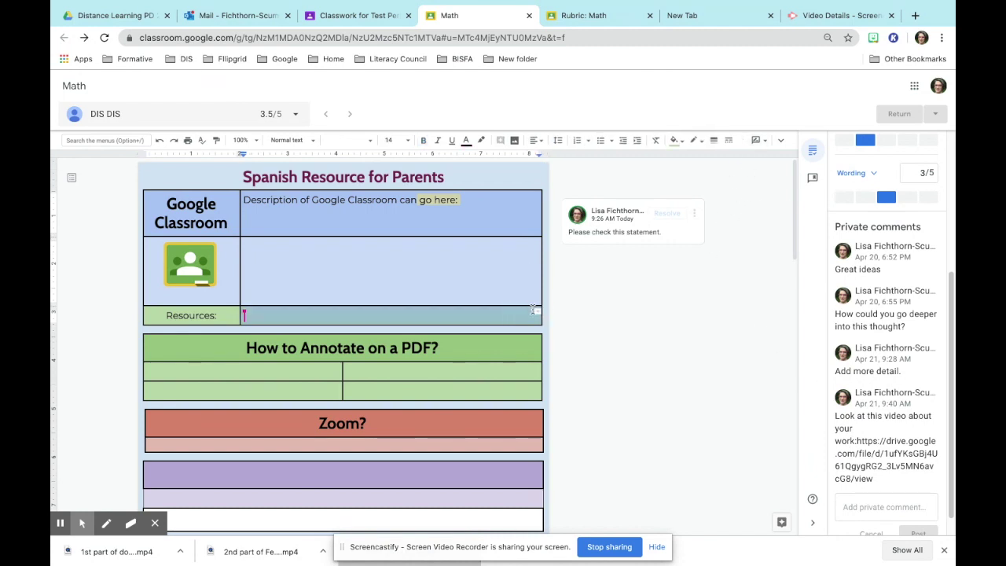
{"action": "left_click", "coordinate": [758, 140]}
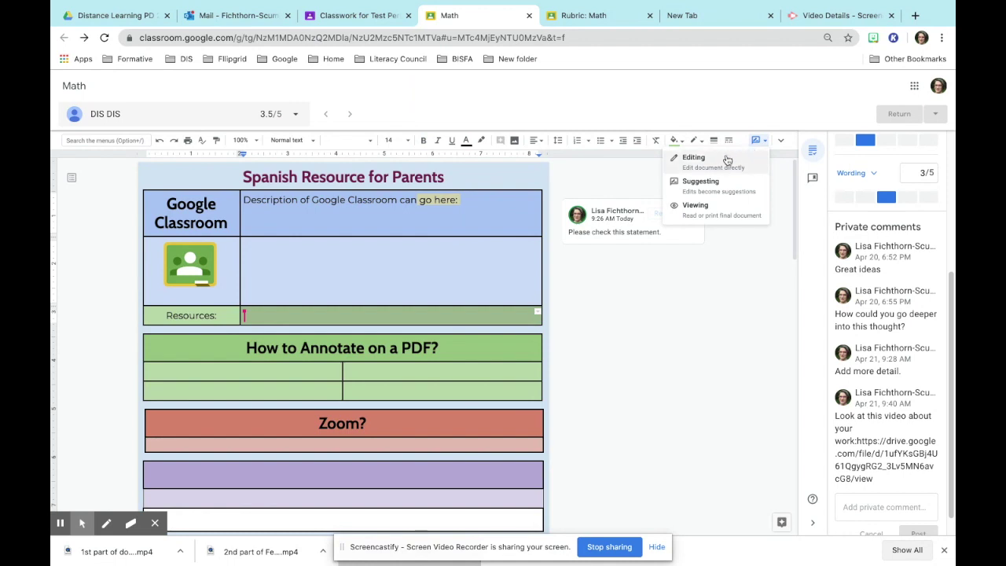
{"action": "left_click", "coordinate": [721, 158]}
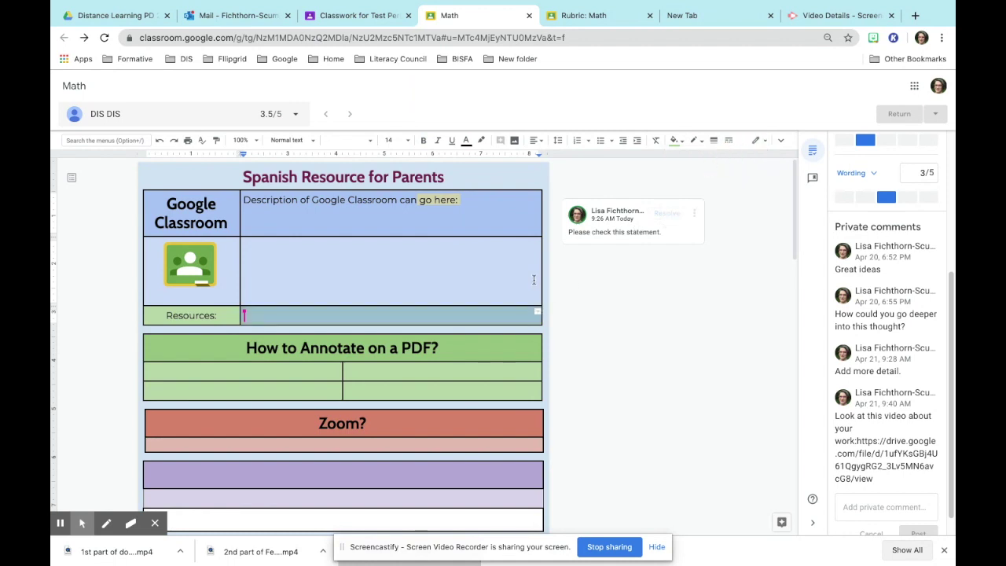
Step: Comment "Look at this video about your work:" plus the copied Drive video link at the end of the "How to Annotate on a PDF?" heading
{"action": "left_click", "coordinate": [439, 347]}
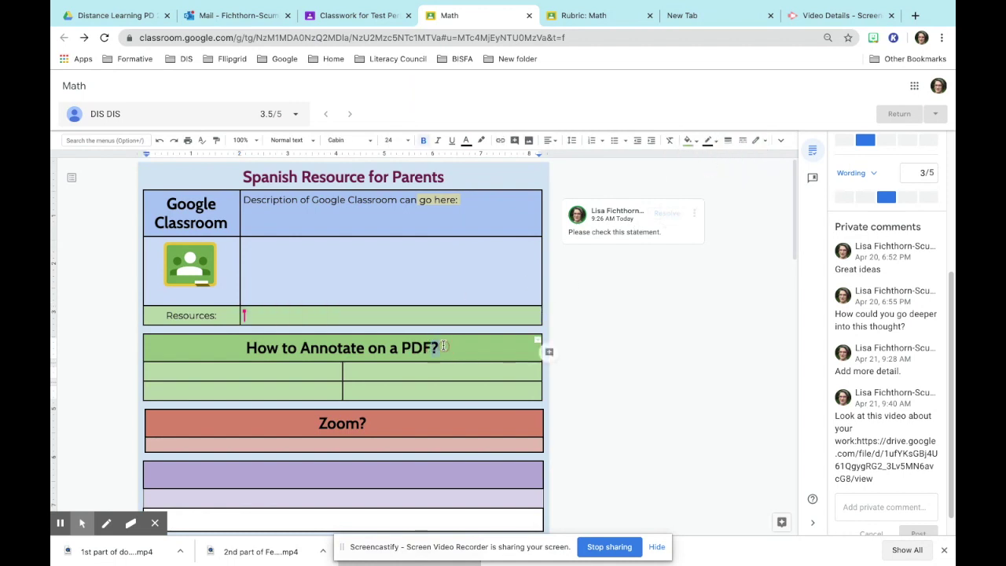
{"action": "left_click", "coordinate": [549, 354]}
{"action": "left_click", "coordinate": [561, 385]}
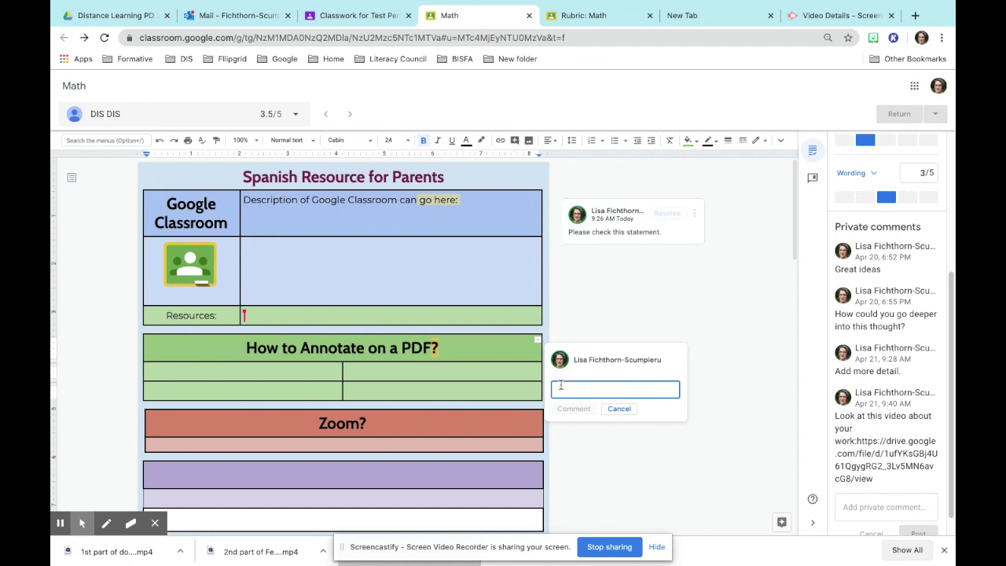
{"action": "type", "text": "Look at this vid"}
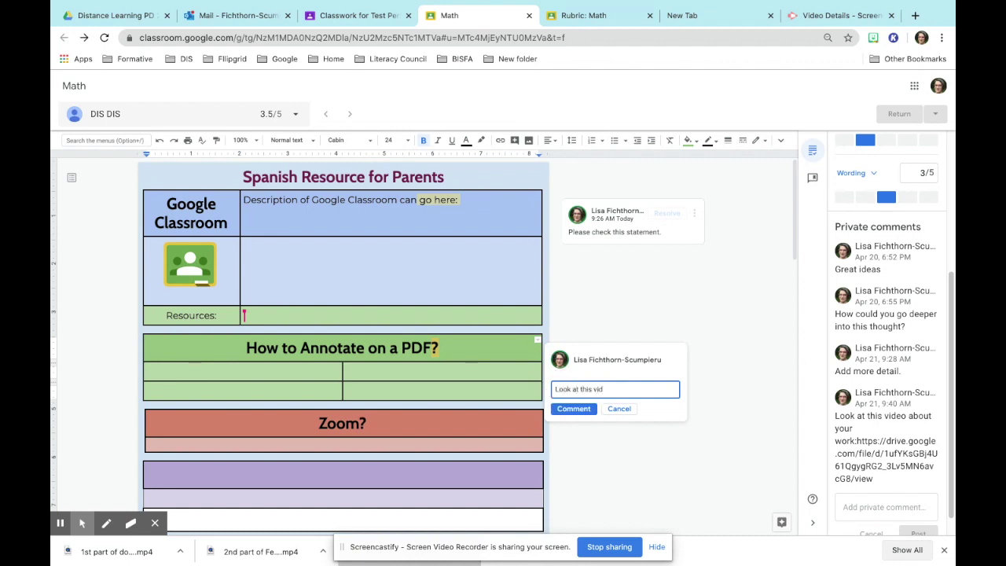
{"action": "type", "text": "eo about your"}
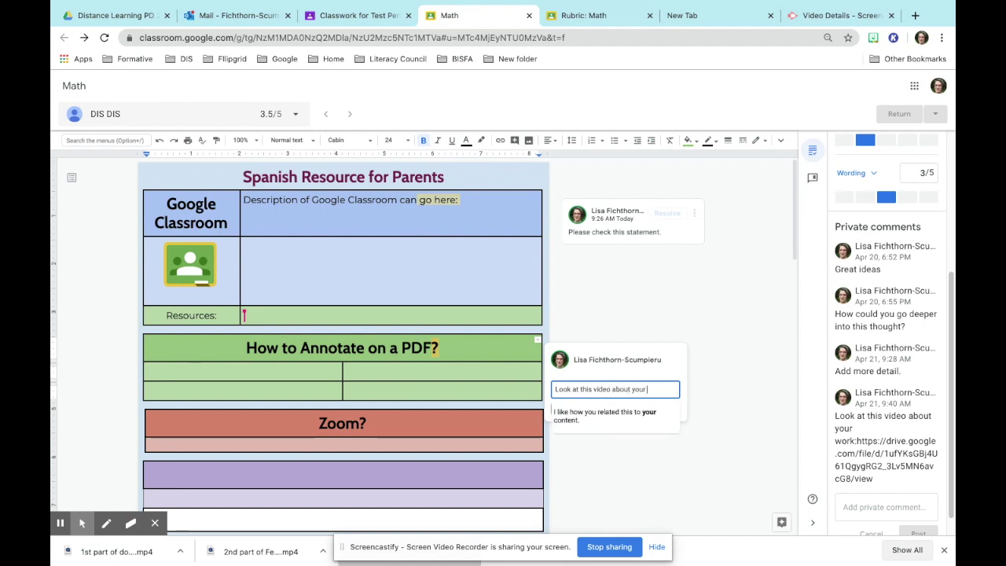
{"action": "type", "text": " work:"}
{"action": "key", "text": "Return"}
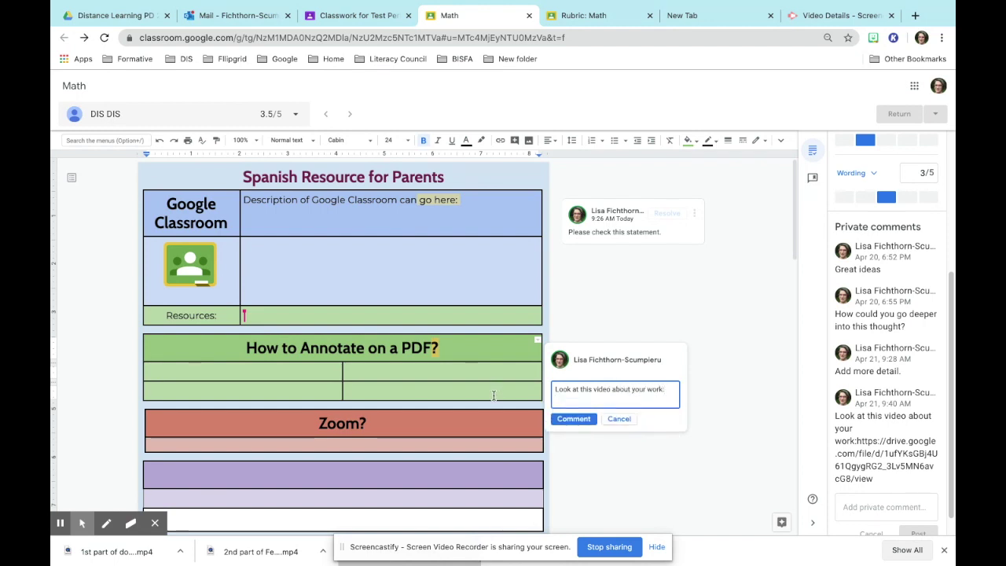
{"action": "right_click", "coordinate": [581, 397]}
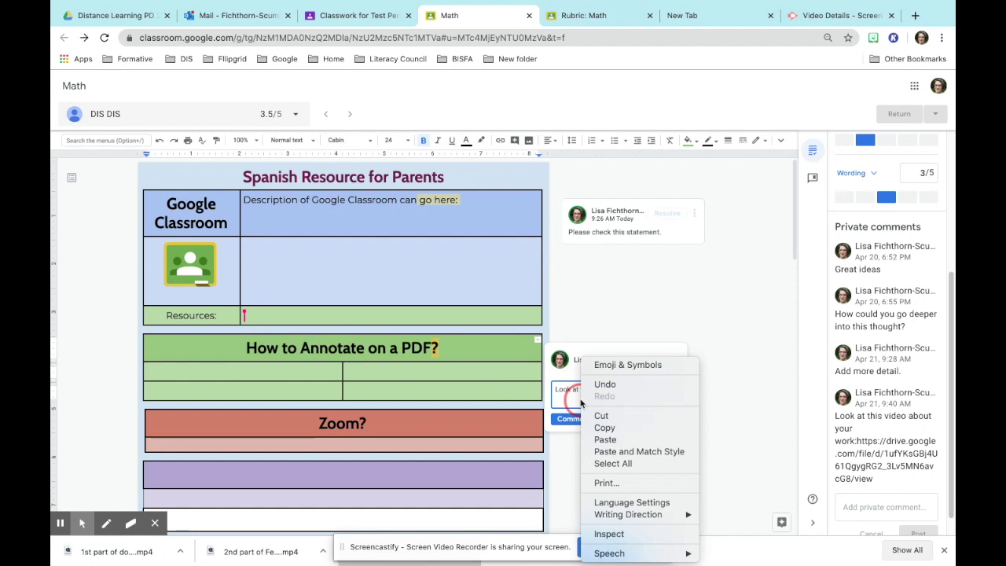
{"action": "left_click", "coordinate": [605, 439]}
{"action": "left_click", "coordinate": [589, 437]}
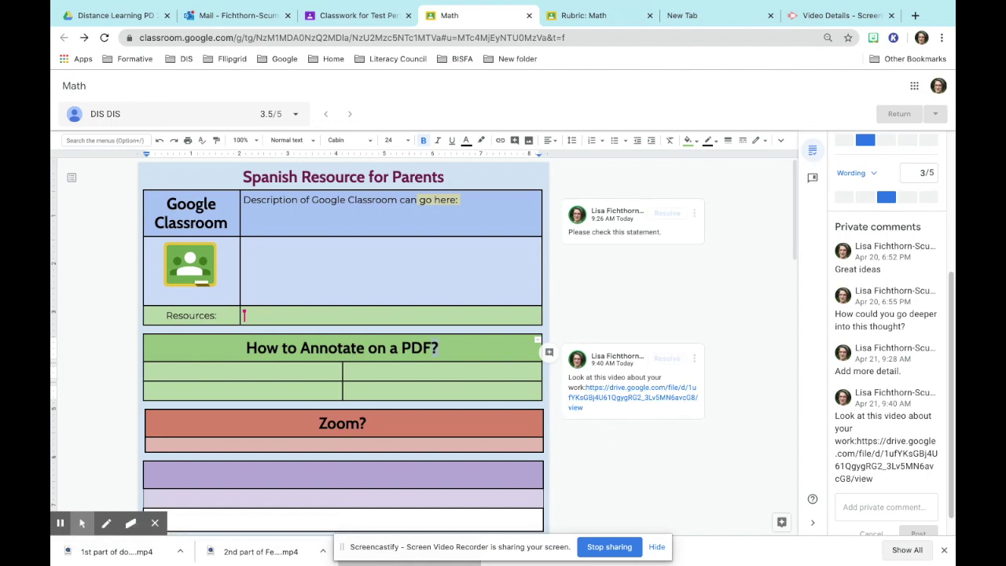
Step: In the student's Classwork, open the Math assignment's Spanish Resource document, view the video linked in the new comment, and close the video
{"action": "key", "text": "ctrl+Up"}
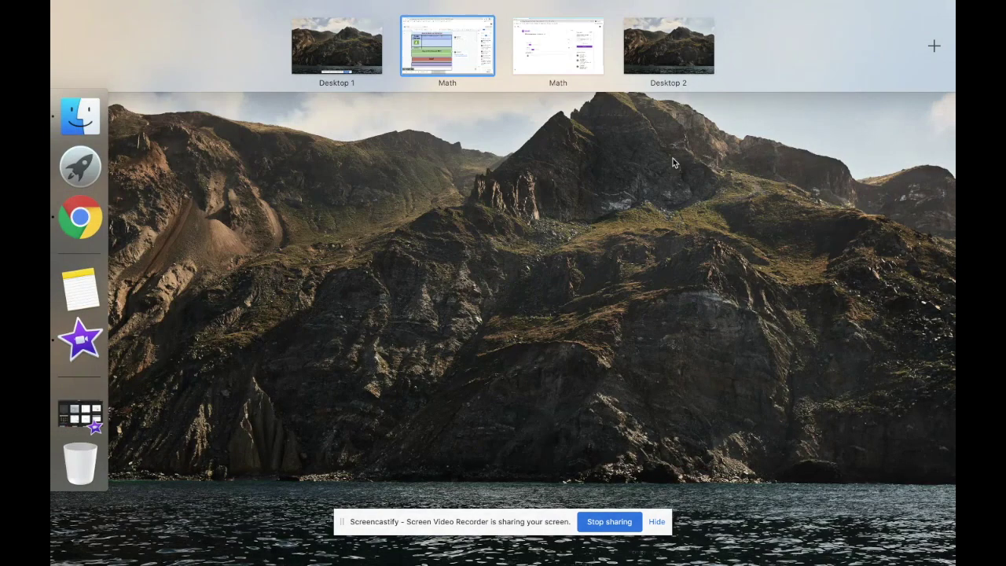
{"action": "left_click", "coordinate": [575, 63]}
{"action": "key", "text": "super+bracketleft"}
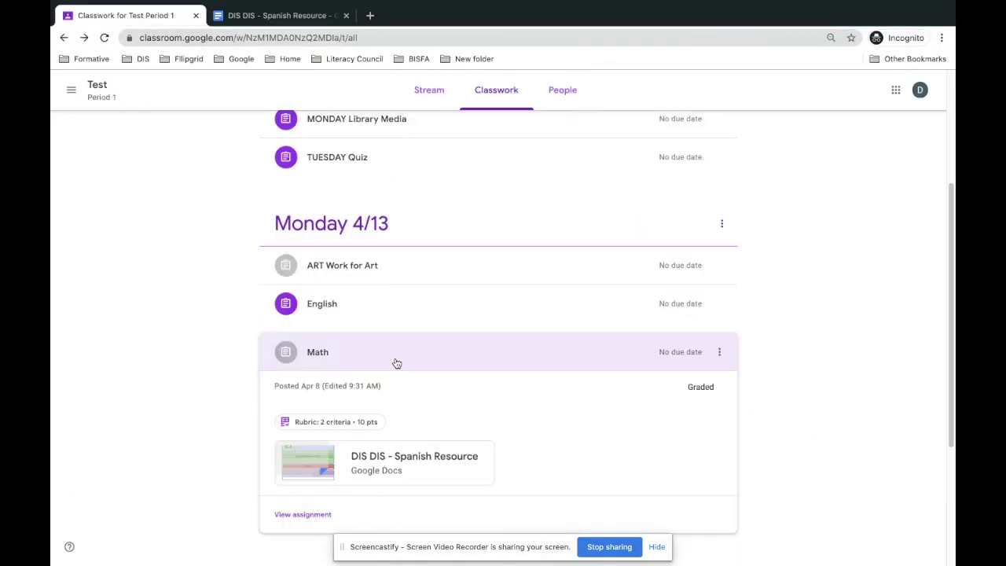
{"action": "scroll", "coordinate": [397, 362], "scroll_direction": "down", "scroll_amount": 2}
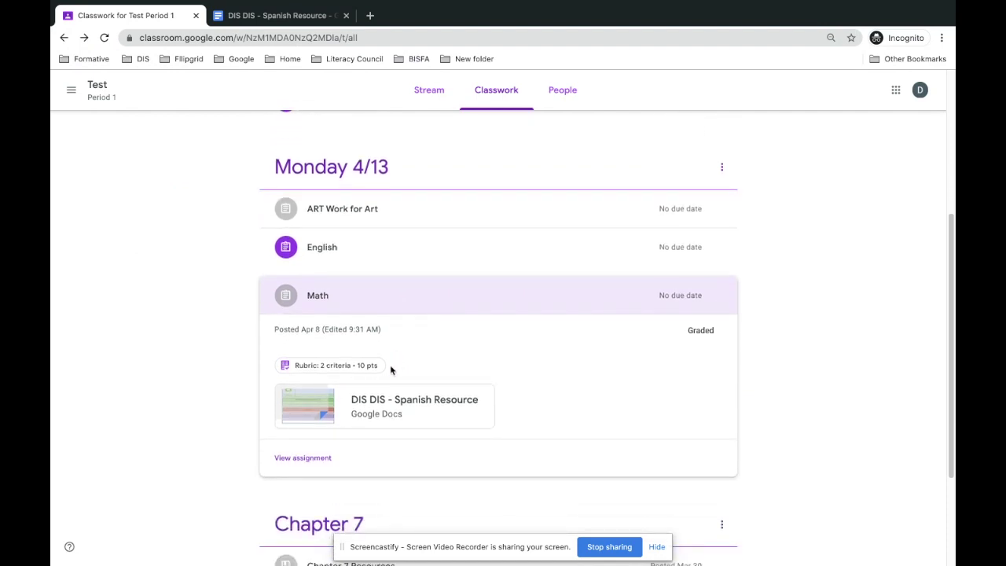
{"action": "left_click", "coordinate": [381, 409]}
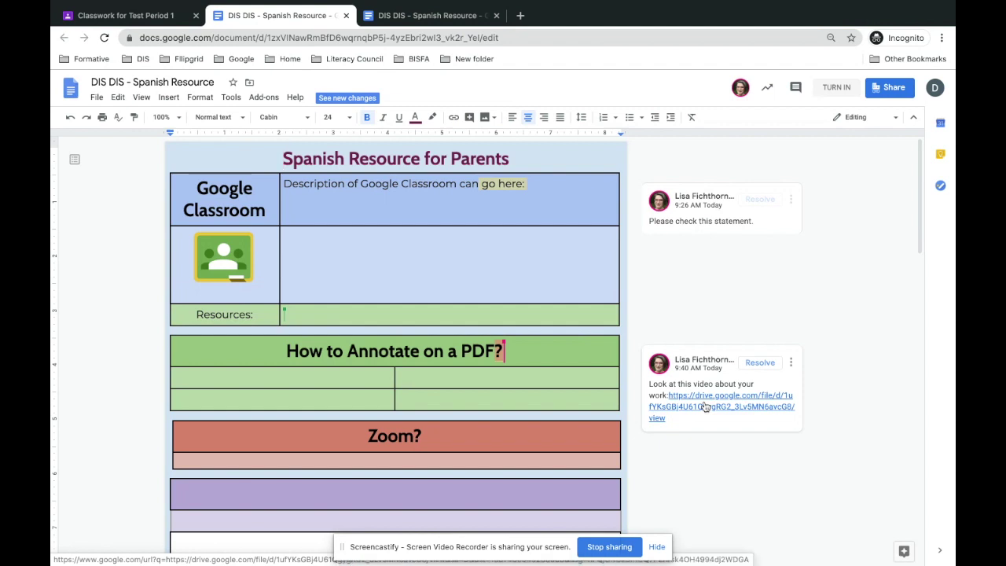
{"action": "left_click", "coordinate": [705, 406]}
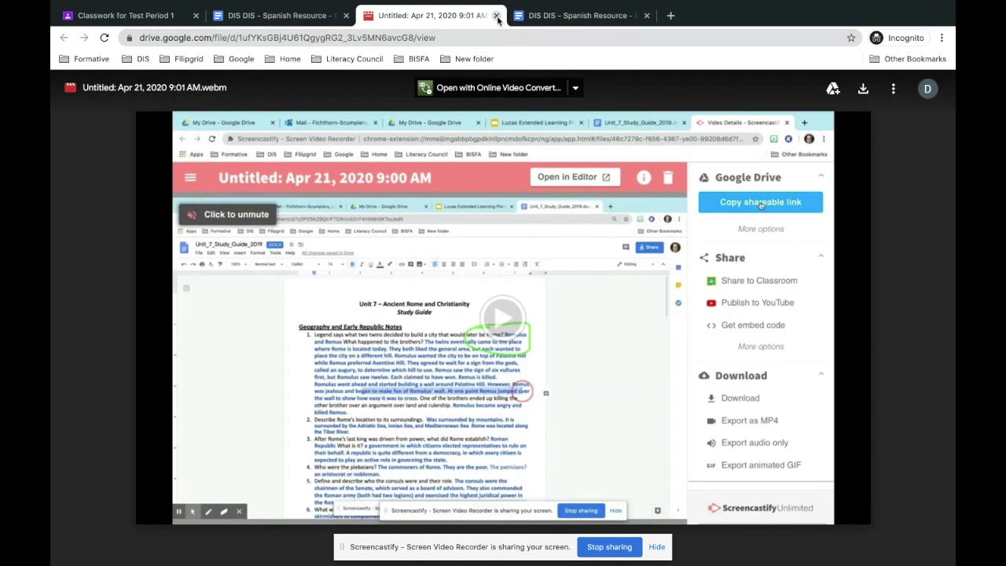
{"action": "left_click", "coordinate": [496, 15]}
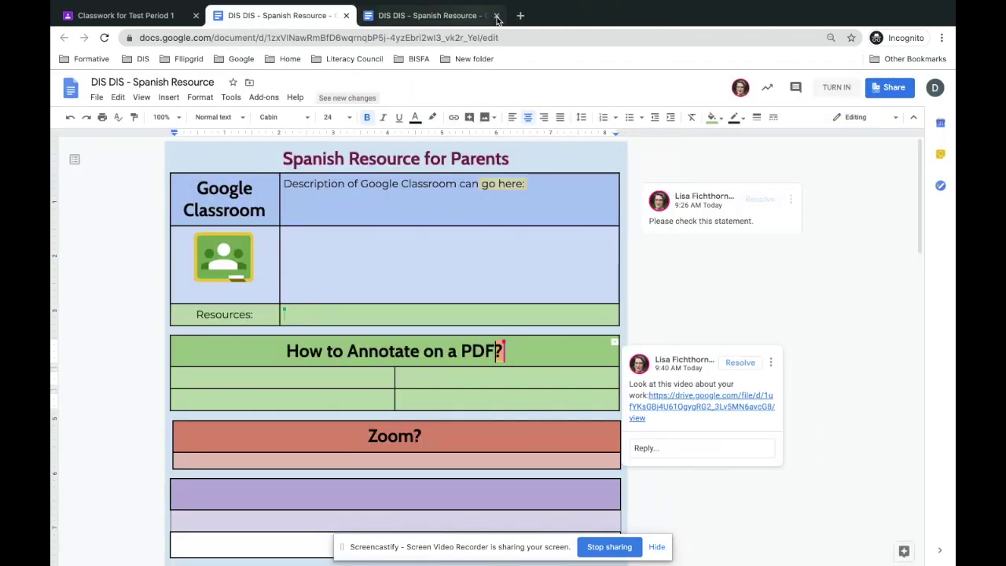
Step: Open the student's full Math assignment page, view the video linked in the newest private comment, and close the video
{"action": "left_click", "coordinate": [146, 15]}
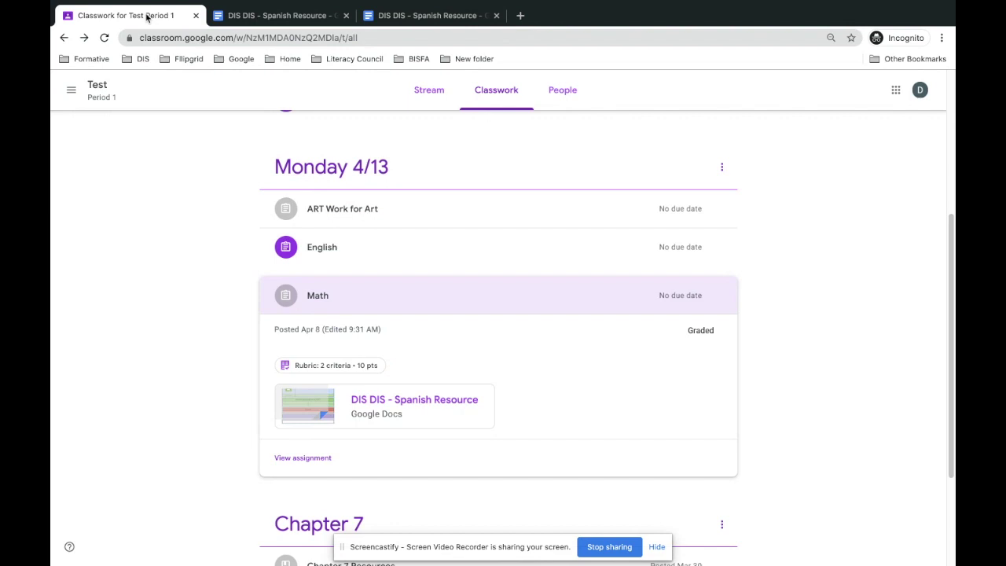
{"action": "left_click", "coordinate": [305, 461]}
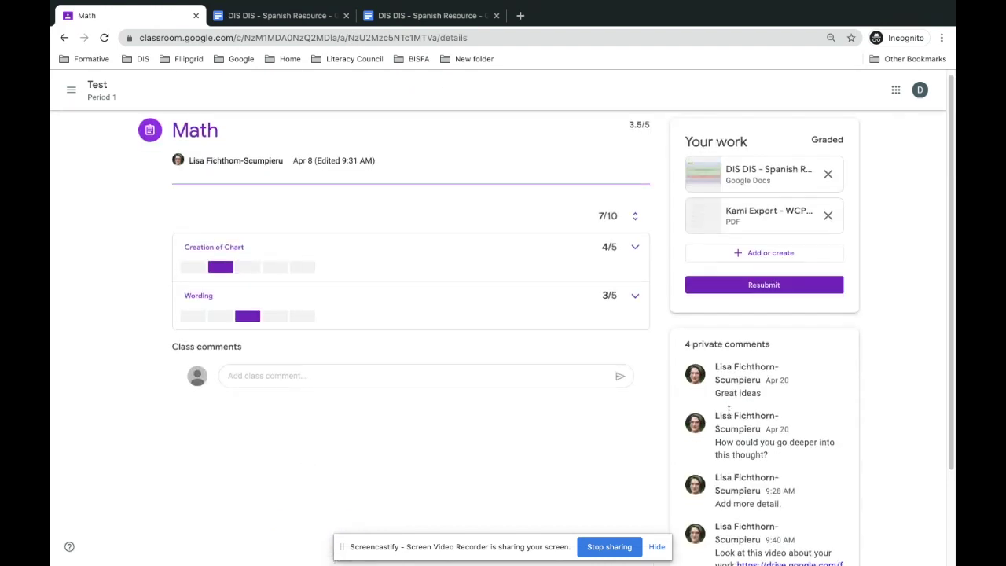
{"action": "scroll", "coordinate": [728, 410], "scroll_direction": "down", "scroll_amount": 3}
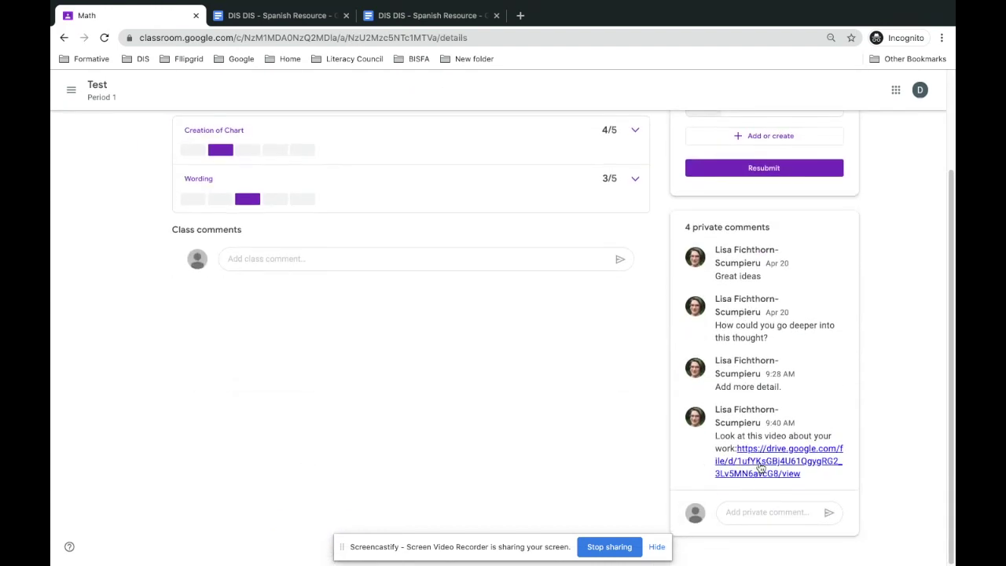
{"action": "left_click", "coordinate": [759, 464]}
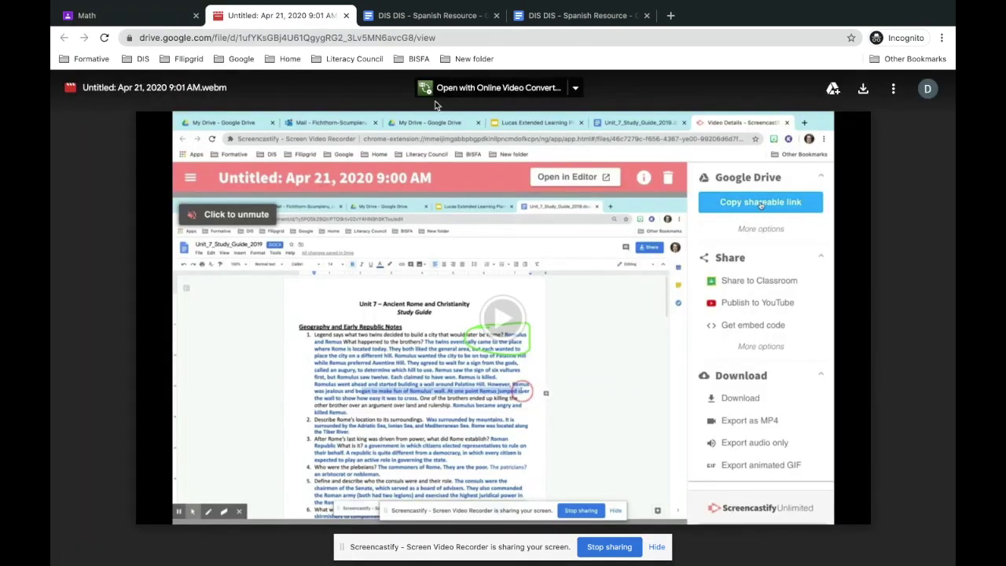
{"action": "left_click", "coordinate": [345, 15]}
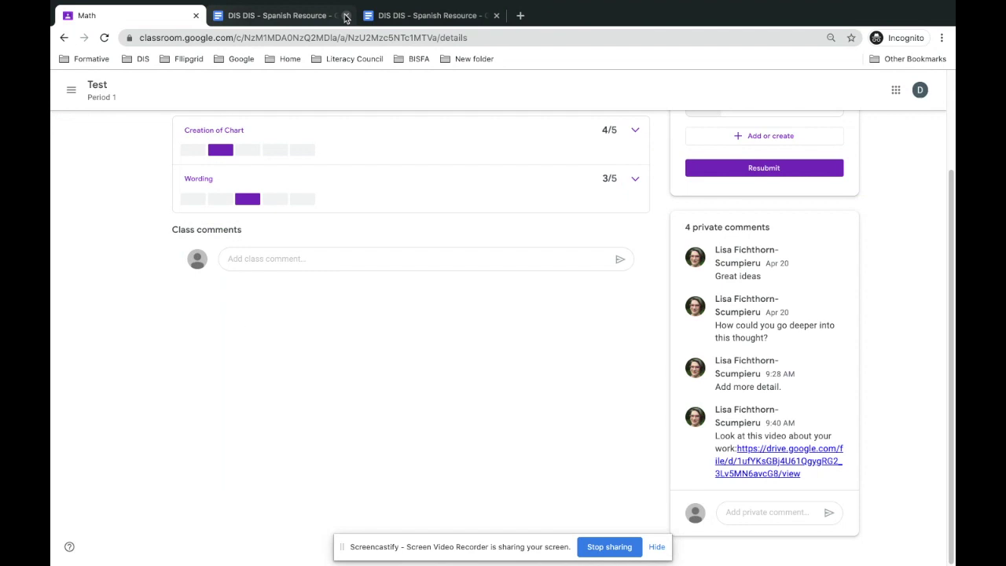
{"action": "scroll", "coordinate": [402, 179], "scroll_direction": "up", "scroll_amount": 3}
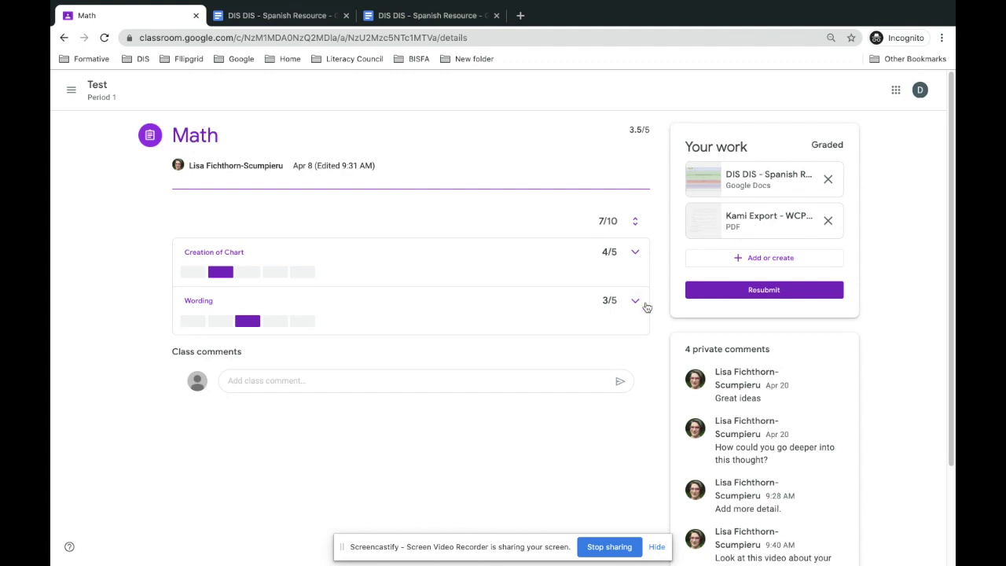
{"action": "scroll", "coordinate": [644, 306], "scroll_direction": "down", "scroll_amount": 3}
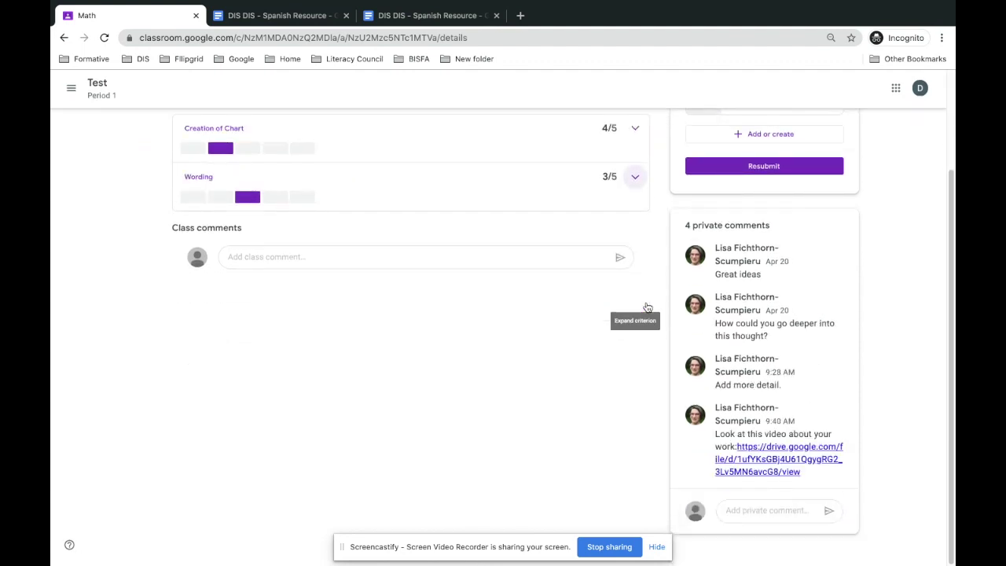
{"action": "scroll", "coordinate": [646, 306], "scroll_direction": "up", "scroll_amount": 3}
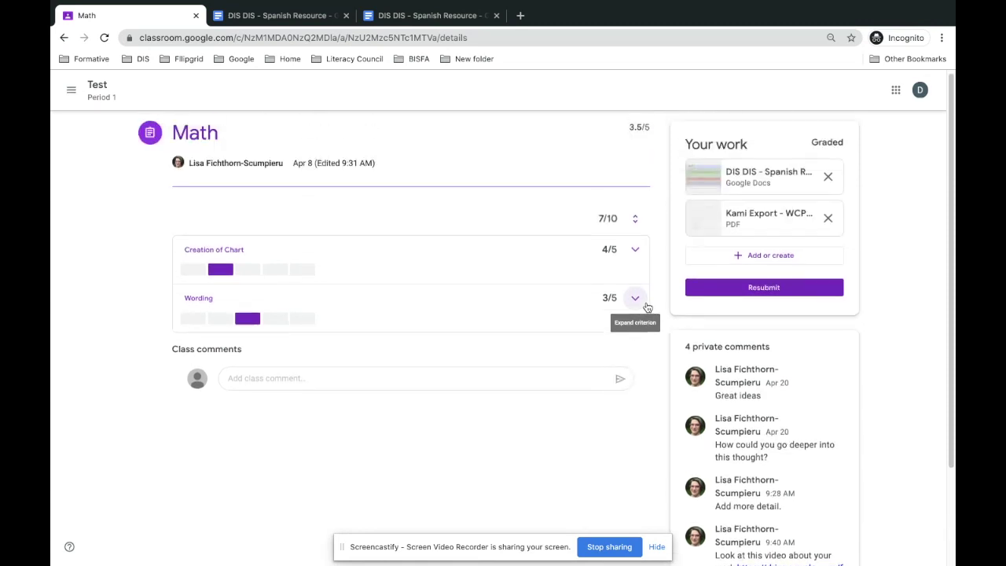